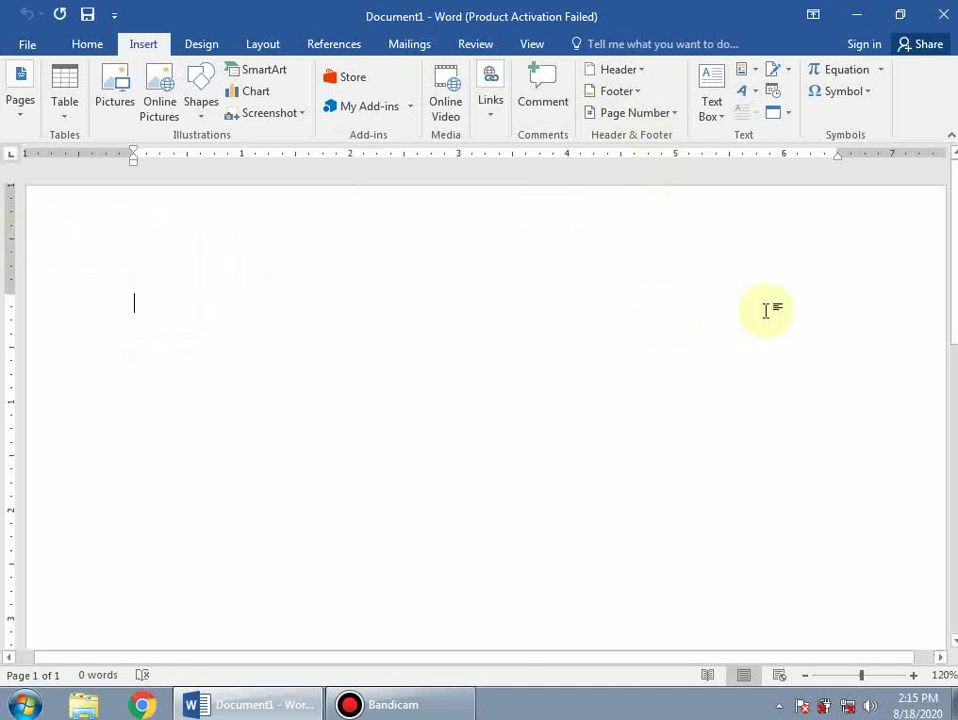
- Add blank lines to the empty document until it reaches Page 5 of 5
{"action": "scroll", "coordinate": [451, 372], "scroll_direction": "down", "scroll_amount": 3}
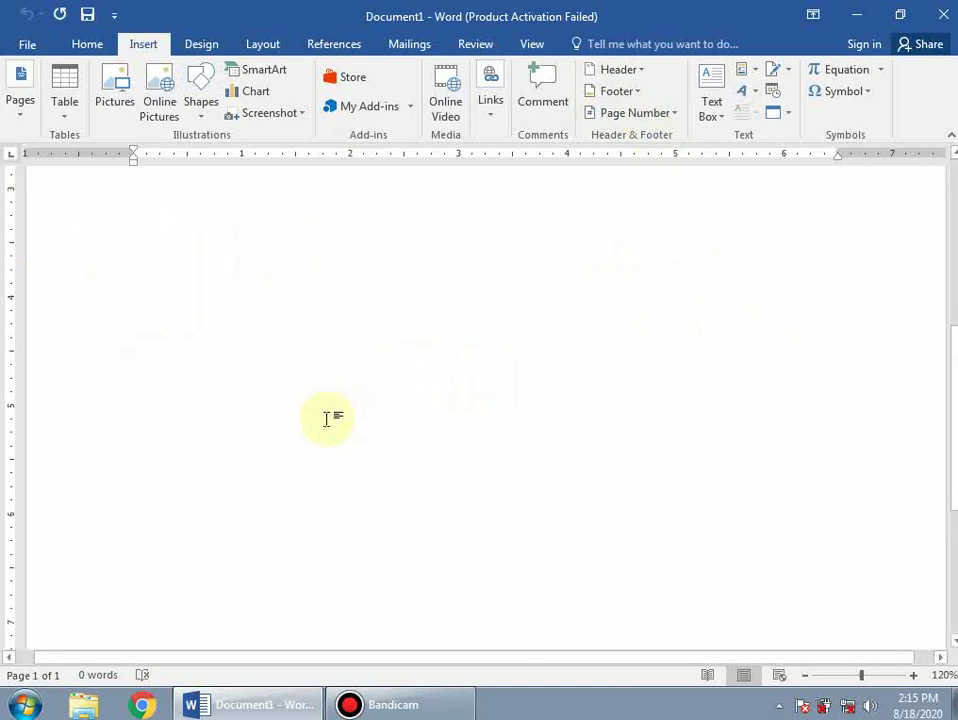
{"action": "scroll", "coordinate": [300, 410], "scroll_direction": "down", "scroll_amount": 4}
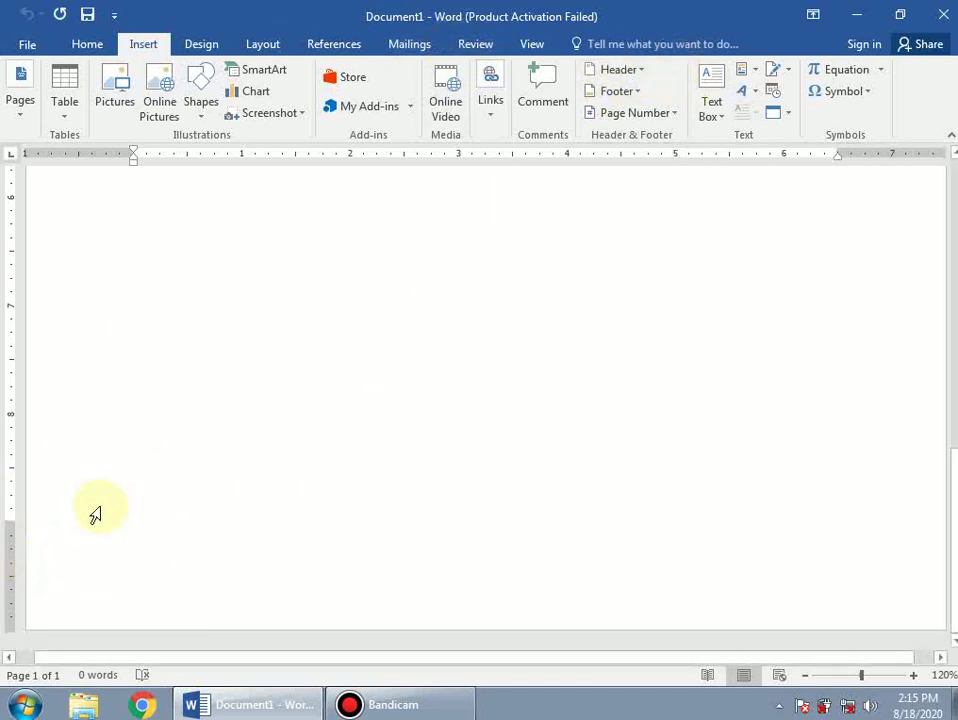
{"action": "scroll", "coordinate": [340, 455], "scroll_direction": "up", "scroll_amount": 10}
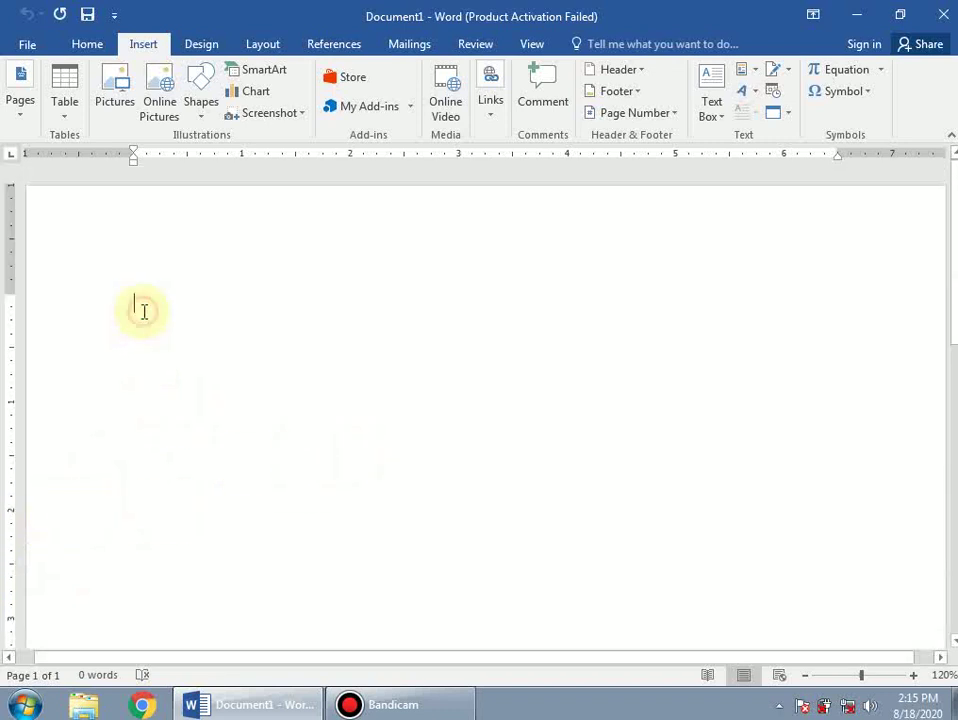
{"action": "key", "text": "Return"}
{"action": "key", "text": "Return"}
{"action": "key", "text": "Return"}
{"action": "key", "text": "Return"}
{"action": "key", "text": "Return"}
{"action": "key", "text": "Return"}
{"action": "key", "text": "Return"}
{"action": "key", "text": "Return"}
{"action": "key", "text": "Return"}
{"action": "key", "text": "Return"}
{"action": "key", "text": "Return"}
{"action": "key", "text": "Return"}
{"action": "key", "text": "Return"}
{"action": "key", "text": "Return"}
{"action": "key", "text": "Return"}
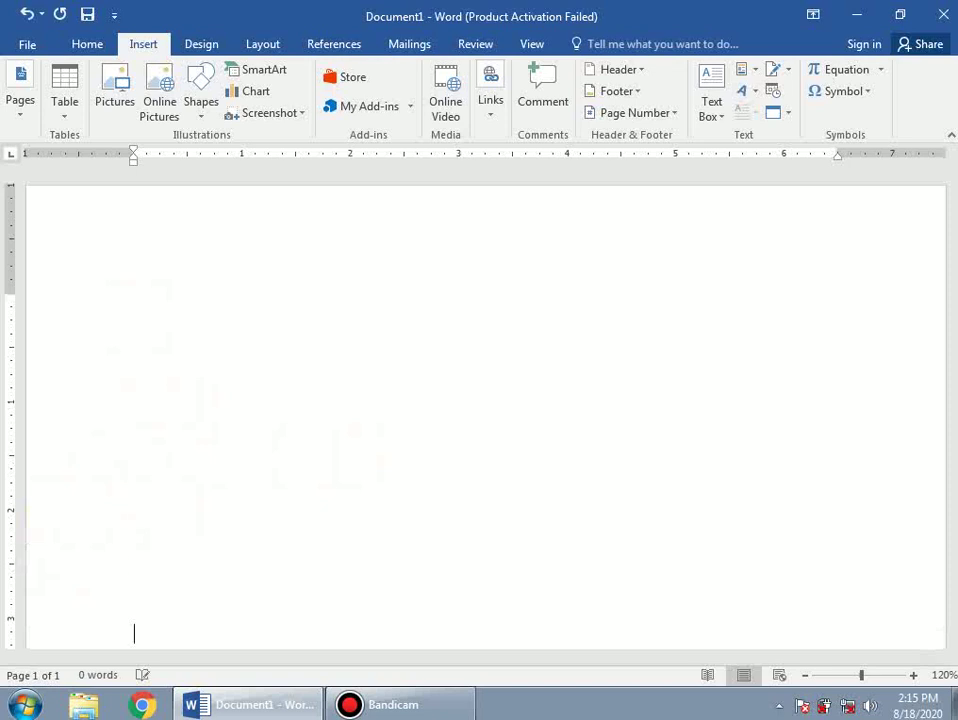
{"action": "key", "text": "BackSpace"}
{"action": "key", "text": "BackSpace"}
{"action": "key", "text": "BackSpace"}
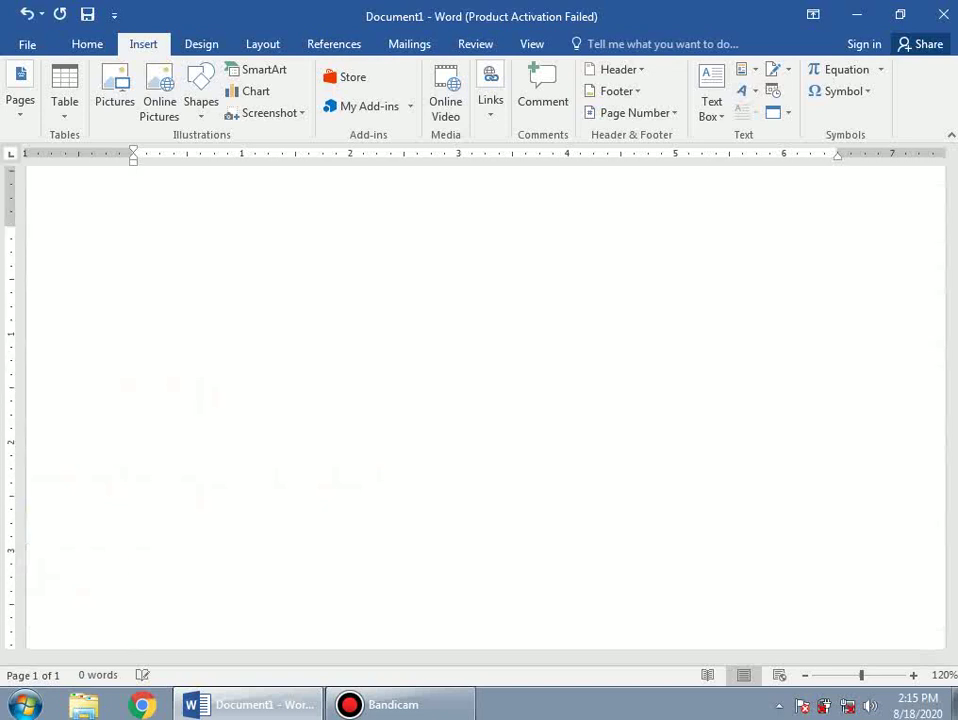
{"action": "key", "text": "Return"}
{"action": "key", "text": "Return"}
{"action": "key", "text": "Return"}
{"action": "key", "text": "Return"}
{"action": "key", "text": "Return"}
{"action": "key", "text": "Return"}
{"action": "key", "text": "Return"}
{"action": "key", "text": "Return"}
{"action": "key", "text": "Return"}
{"action": "key", "text": "Return"}
{"action": "key", "text": "Return"}
{"action": "key", "text": "Return"}
{"action": "key", "text": "Return"}
{"action": "key", "text": "Return"}
{"action": "key", "text": "Return"}
{"action": "key", "text": "Return"}
{"action": "key", "text": "Return"}
{"action": "key", "text": "Return"}
{"action": "key", "text": "Return"}
{"action": "key", "text": "Return"}
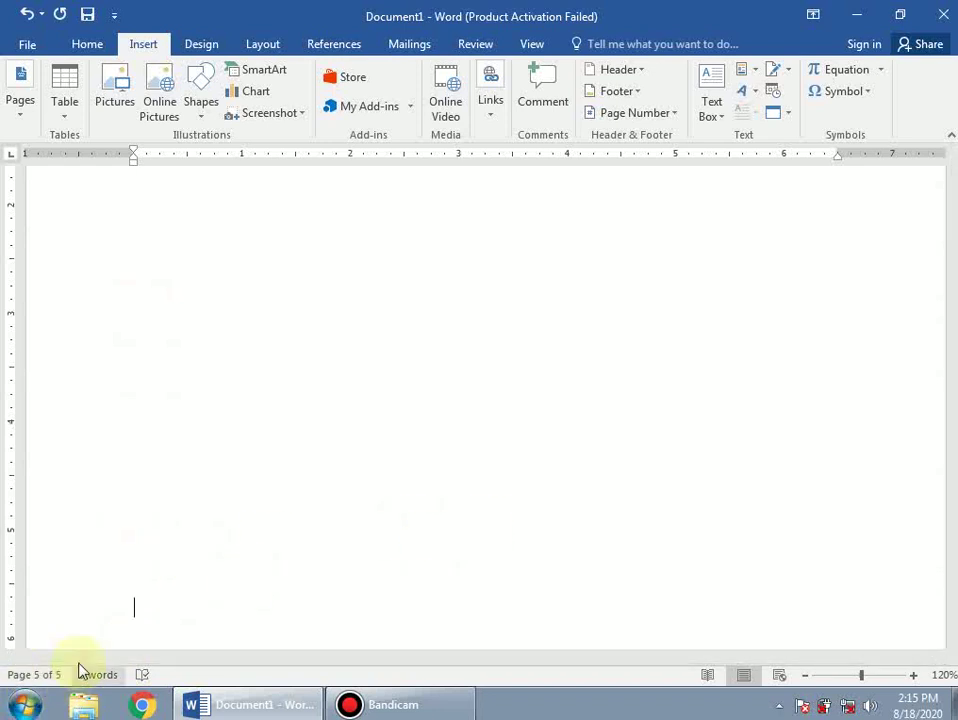
{"action": "scroll", "coordinate": [86, 594], "scroll_direction": "up", "scroll_amount": 5}
{"action": "scroll", "coordinate": [91, 557], "scroll_direction": "down", "scroll_amount": 5}
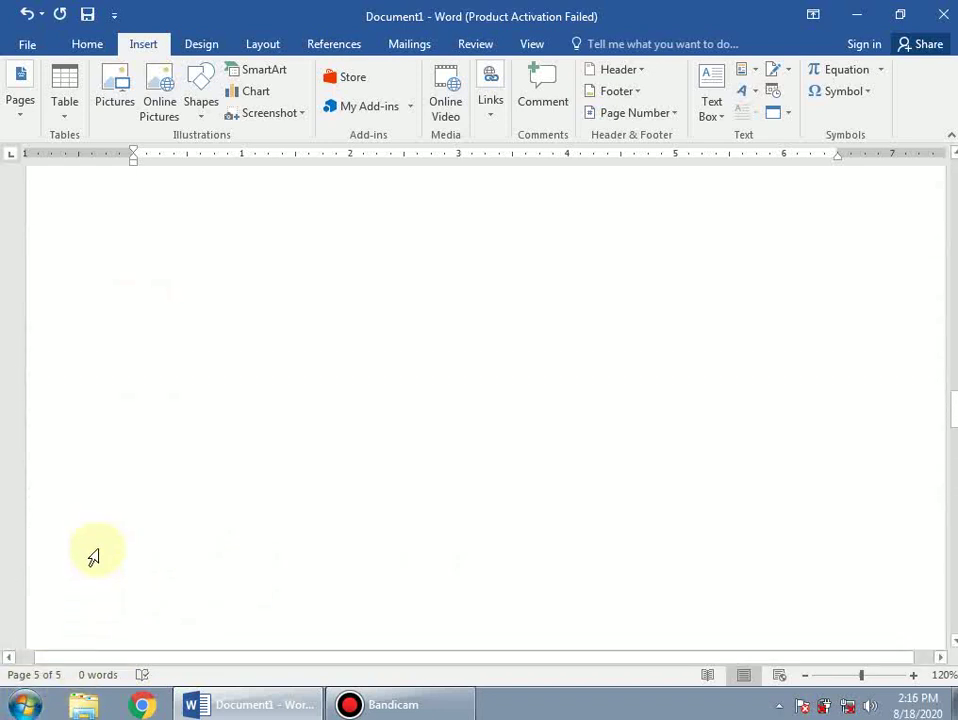
{"action": "scroll", "coordinate": [93, 557], "scroll_direction": "up", "scroll_amount": 6}
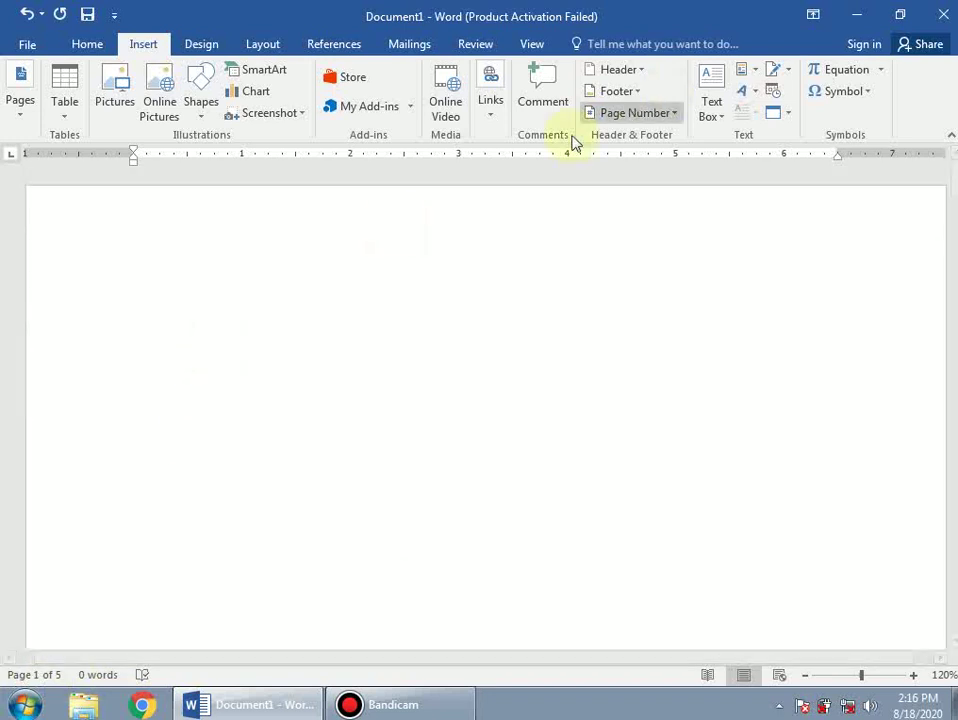
- Insert the Blank built-in header with its single [Type here] placeholder
{"action": "left_click", "coordinate": [641, 70]}
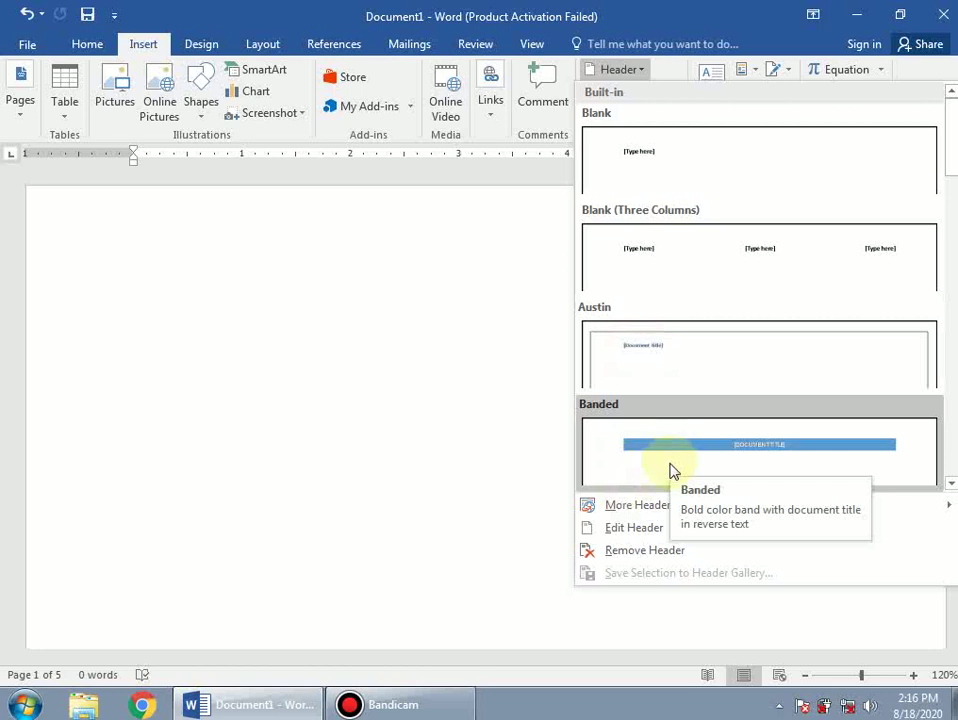
{"action": "mouse_move", "coordinate": [659, 514]}
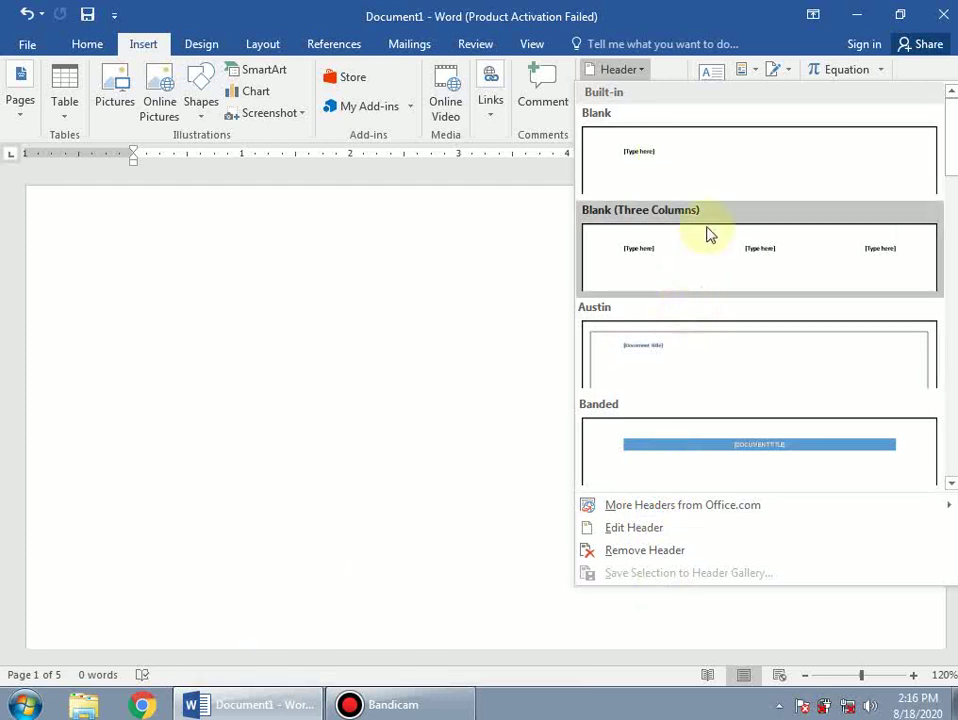
{"action": "left_click", "coordinate": [648, 175]}
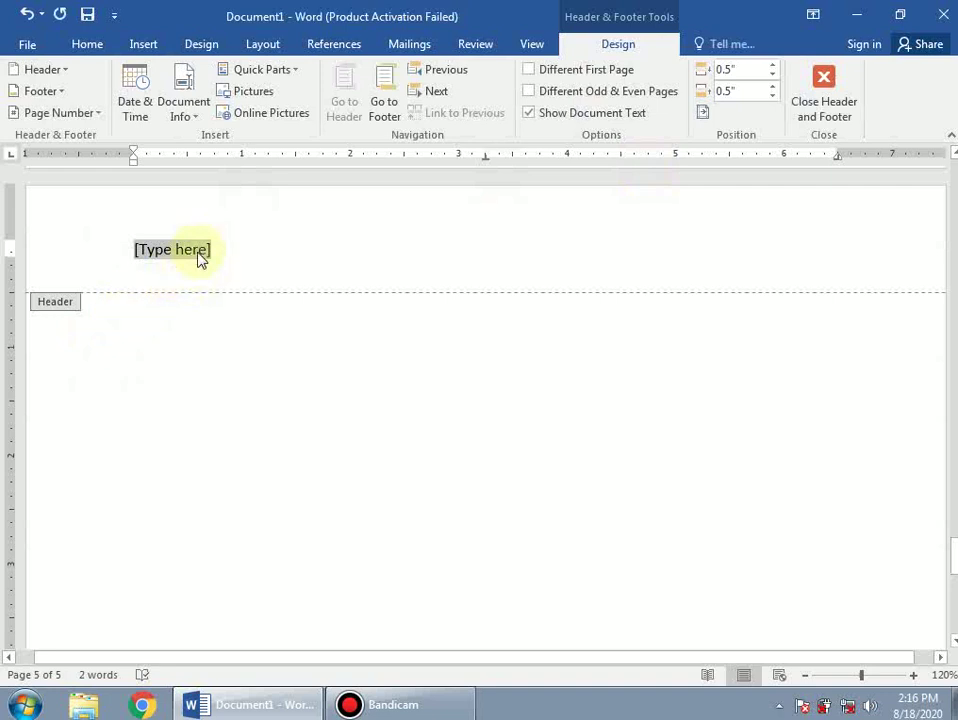
{"action": "left_click", "coordinate": [245, 251]}
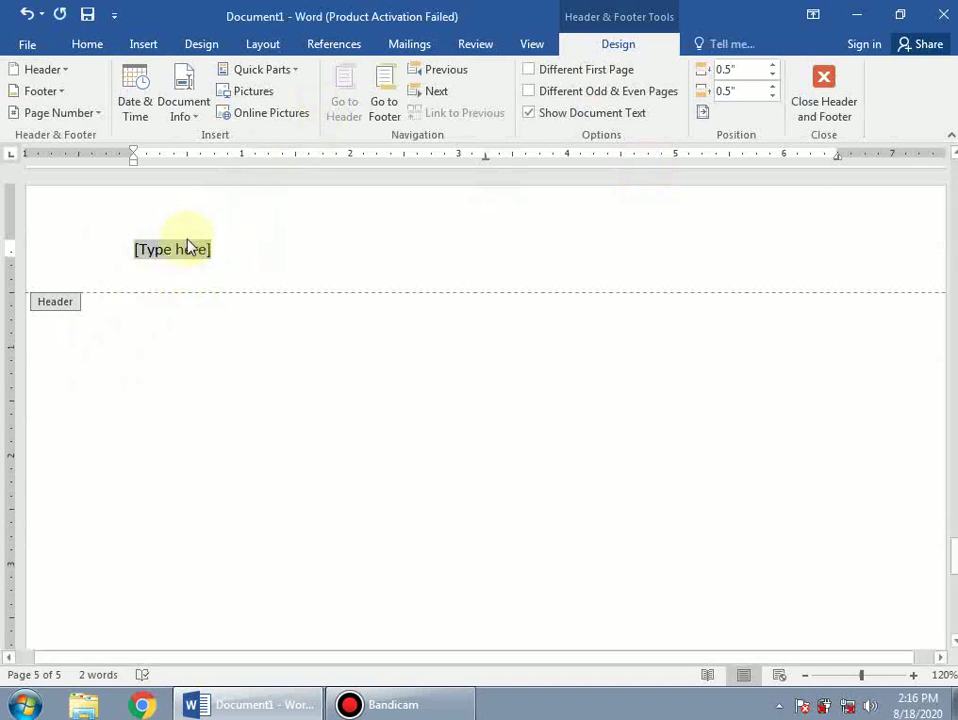
- Replace the header's [Type here] placeholder with the author's full name, correcting a typo
{"action": "key", "text": "Escape"}
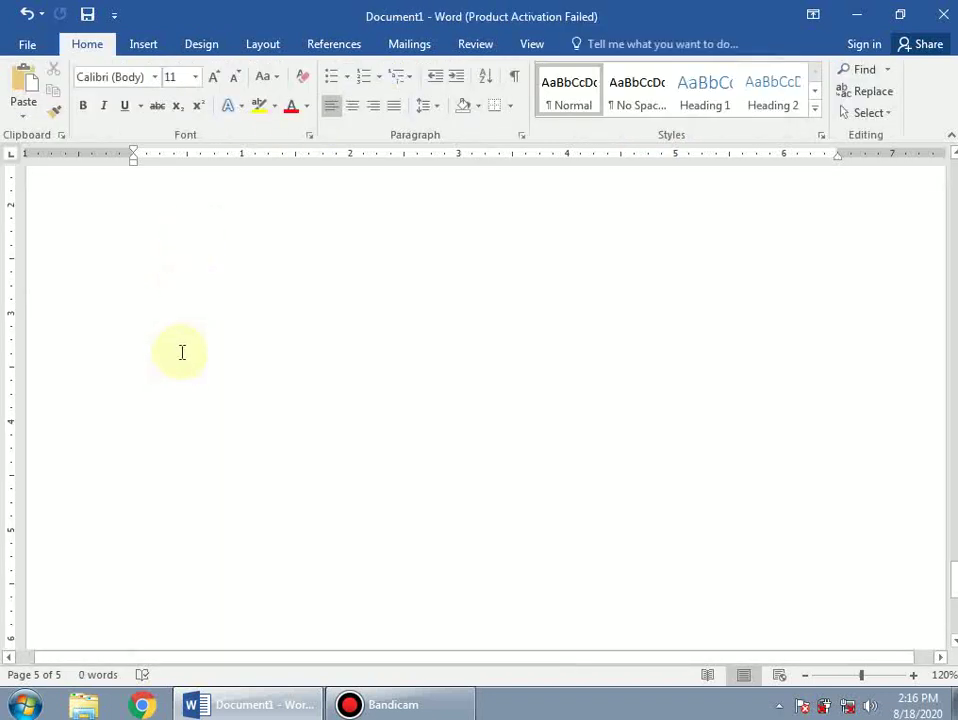
{"action": "scroll", "coordinate": [182, 351], "scroll_direction": "up", "scroll_amount": 3}
{"action": "scroll", "coordinate": [182, 351], "scroll_direction": "down", "scroll_amount": 3}
{"action": "scroll", "coordinate": [182, 351], "scroll_direction": "up", "scroll_amount": 3}
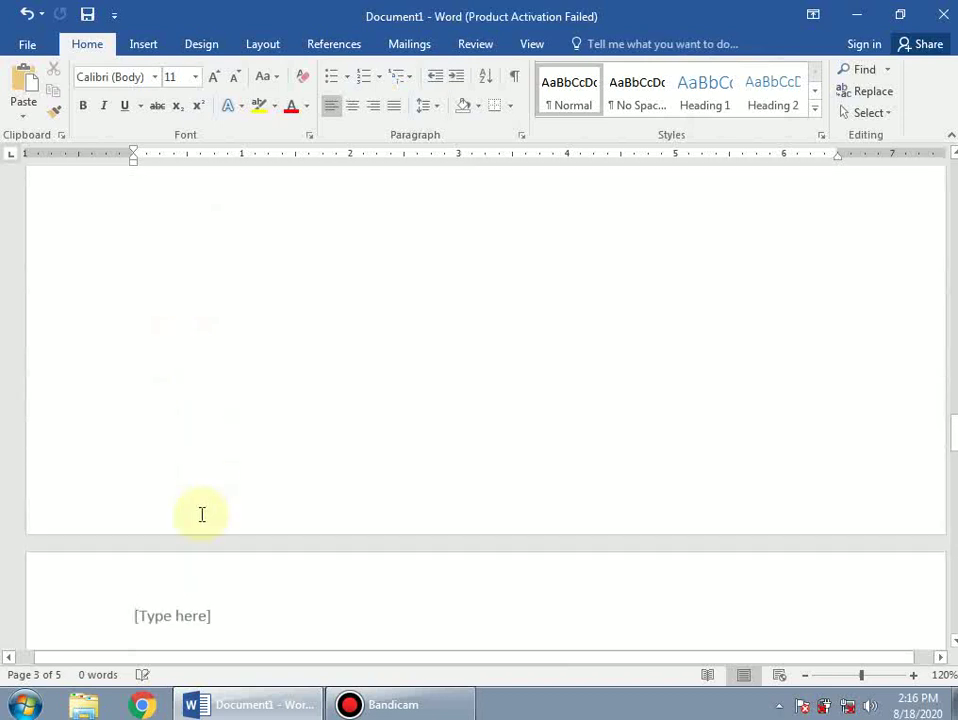
{"action": "scroll", "coordinate": [240, 421], "scroll_direction": "up", "scroll_amount": 10}
{"action": "scroll", "coordinate": [240, 425], "scroll_direction": "down", "scroll_amount": 3}
{"action": "scroll", "coordinate": [240, 421], "scroll_direction": "up", "scroll_amount": 3}
{"action": "scroll", "coordinate": [240, 421], "scroll_direction": "down", "scroll_amount": 3}
{"action": "scroll", "coordinate": [240, 421], "scroll_direction": "up", "scroll_amount": 3}
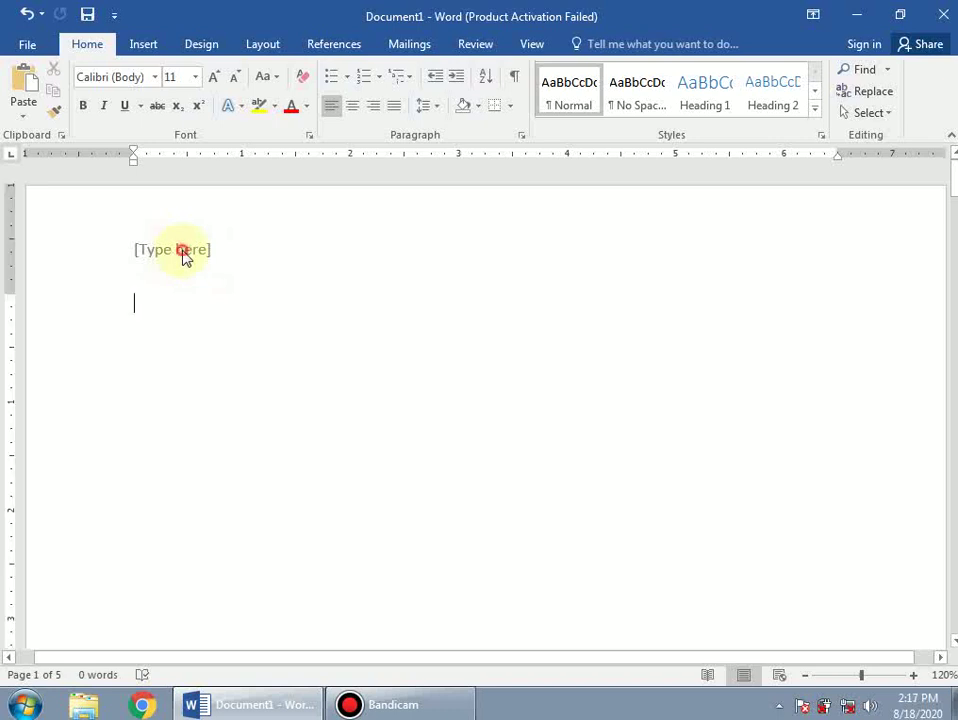
{"action": "double_click", "coordinate": [182, 257]}
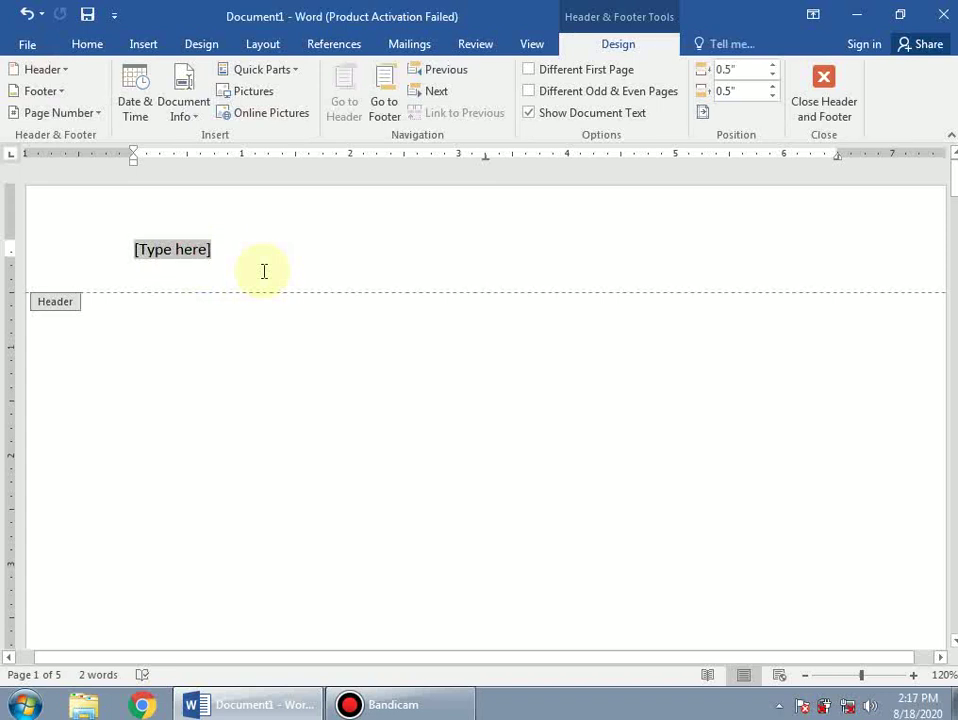
{"action": "type", "text": "Compu"}
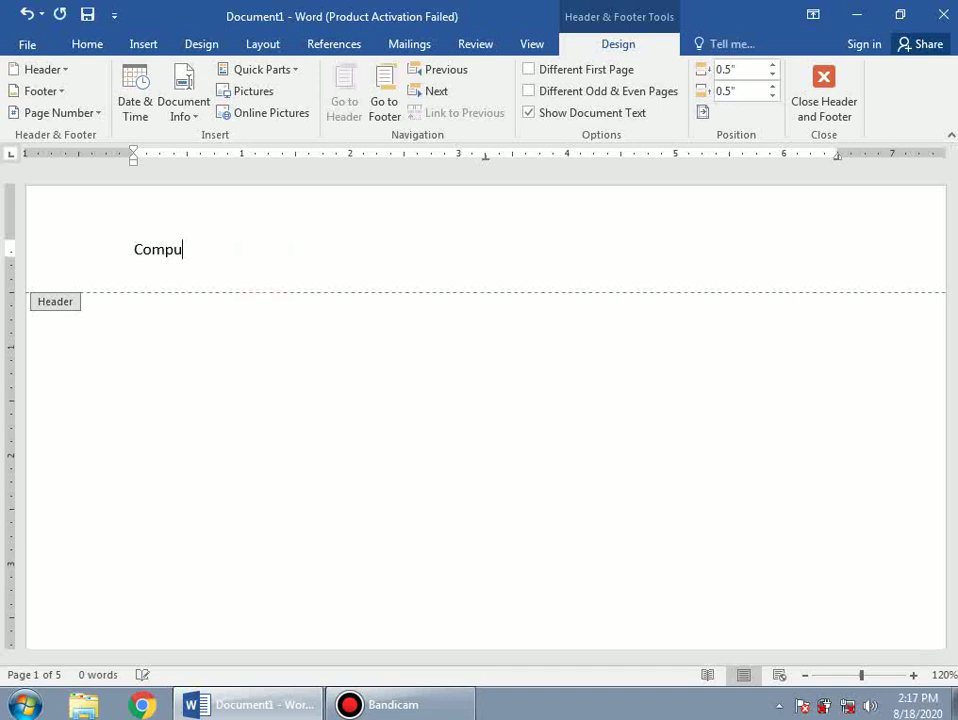
{"action": "key", "text": "BackSpace"}
{"action": "key", "text": "BackSpace"}
{"action": "key", "text": "BackSpace"}
{"action": "key", "text": "BackSpace"}
{"action": "key", "text": "BackSpace"}
{"action": "type", "text": "Maqbool Hussain"}
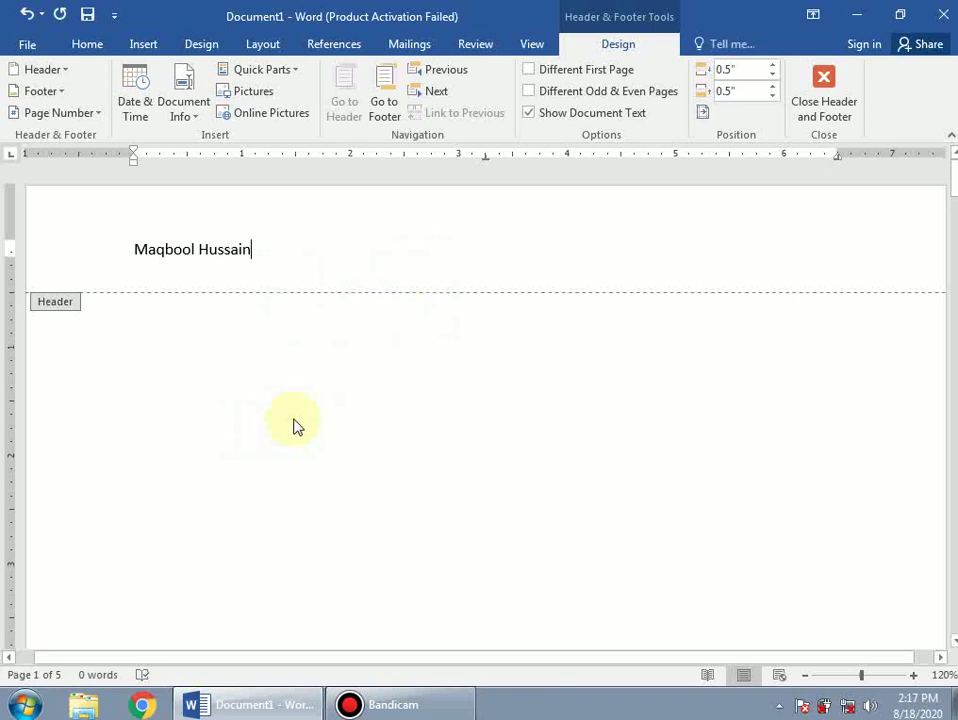
{"action": "double_click", "coordinate": [295, 420]}
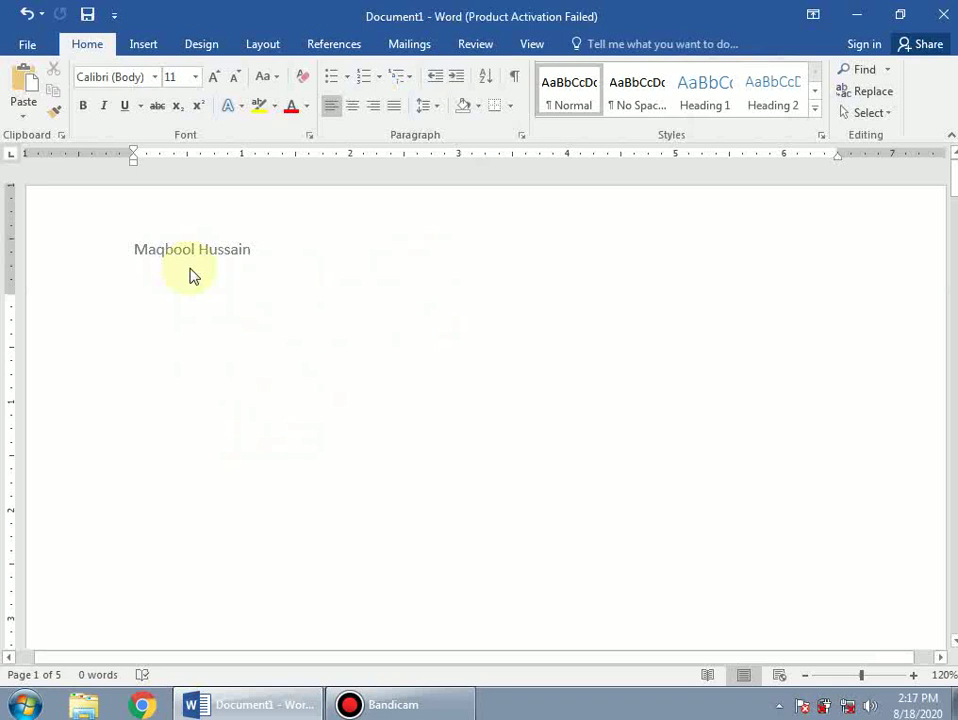
- Add blank lines in the body to push the document onto a sixth page
{"action": "scroll", "coordinate": [199, 284], "scroll_direction": "down", "scroll_amount": 5}
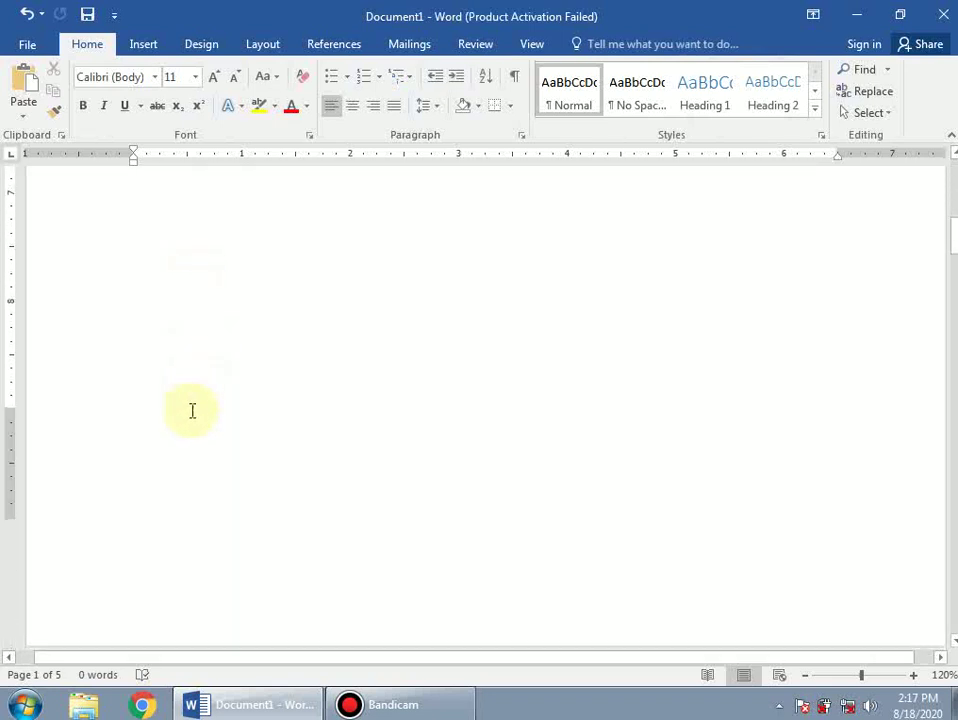
{"action": "scroll", "coordinate": [192, 410], "scroll_direction": "down", "scroll_amount": 3}
{"action": "scroll", "coordinate": [205, 474], "scroll_direction": "down", "scroll_amount": 15}
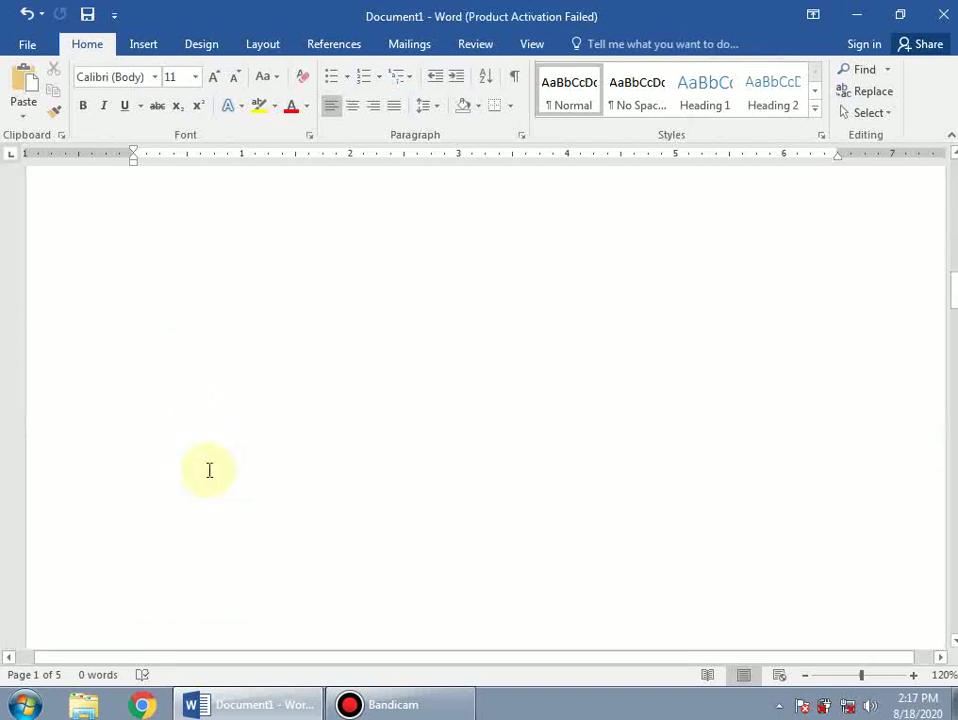
{"action": "scroll", "coordinate": [152, 484], "scroll_direction": "down", "scroll_amount": 15}
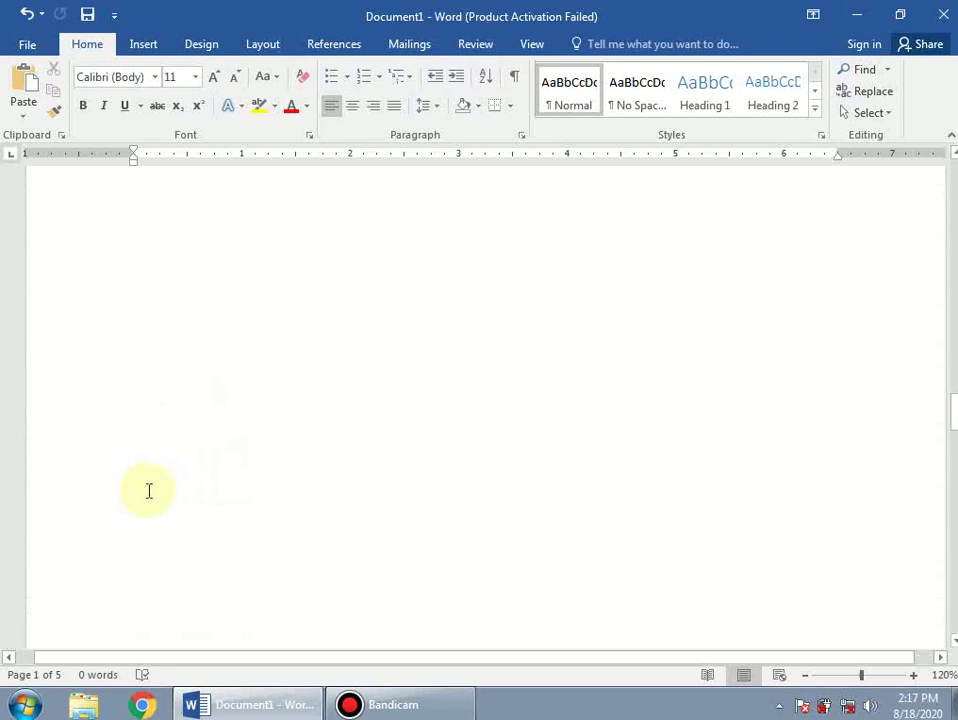
{"action": "scroll", "coordinate": [209, 572], "scroll_direction": "down", "scroll_amount": 10}
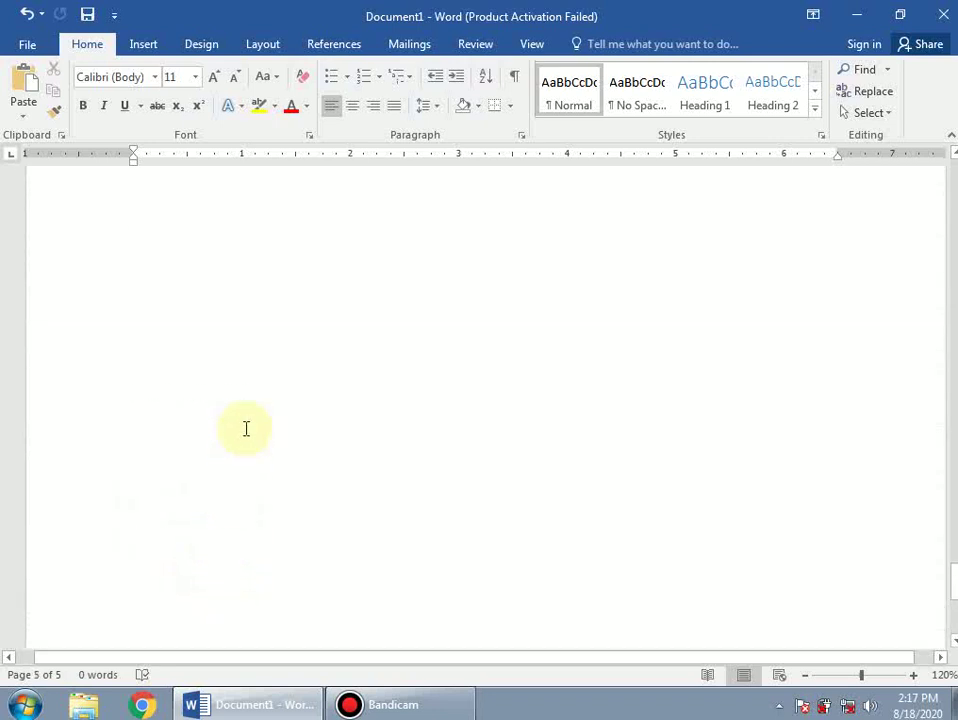
{"action": "scroll", "coordinate": [231, 421], "scroll_direction": "up", "scroll_amount": 10}
{"action": "left_click", "coordinate": [229, 389]}
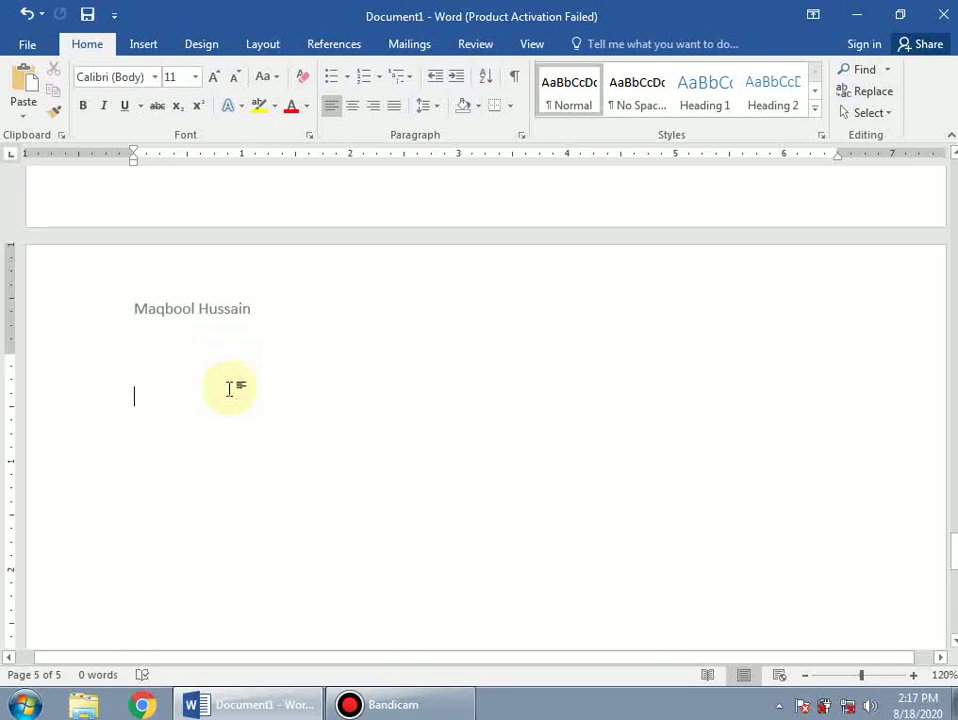
{"action": "key", "text": "Return"}
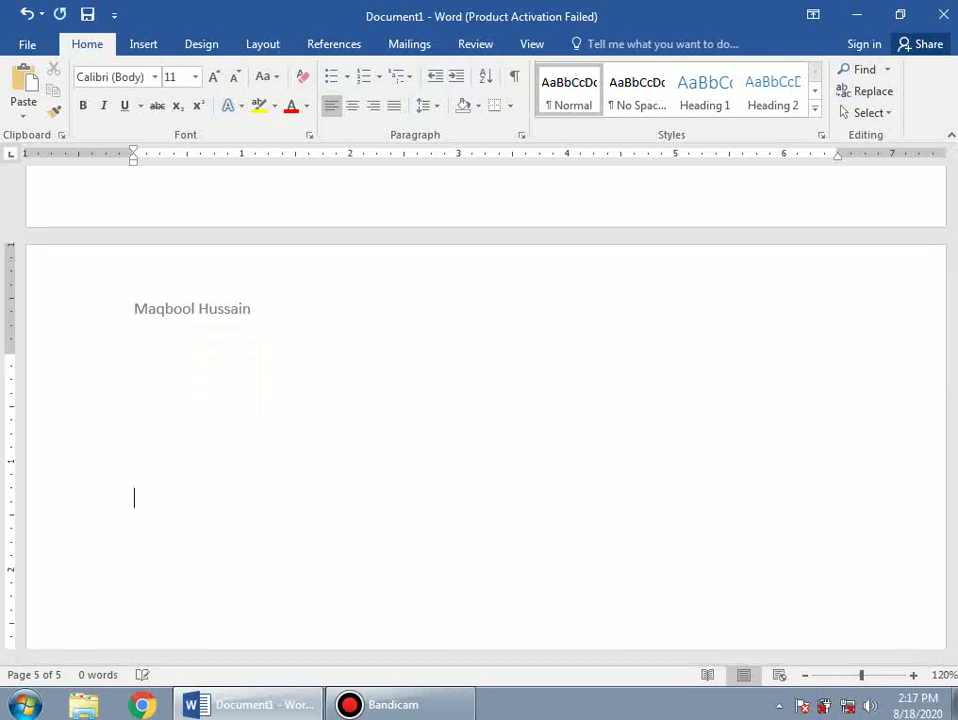
{"action": "key", "text": "Return"}
{"action": "key", "text": "Return"}
{"action": "key", "text": "Return"}
{"action": "key", "text": "Return"}
{"action": "key", "text": "Return"}
{"action": "key", "text": "Return"}
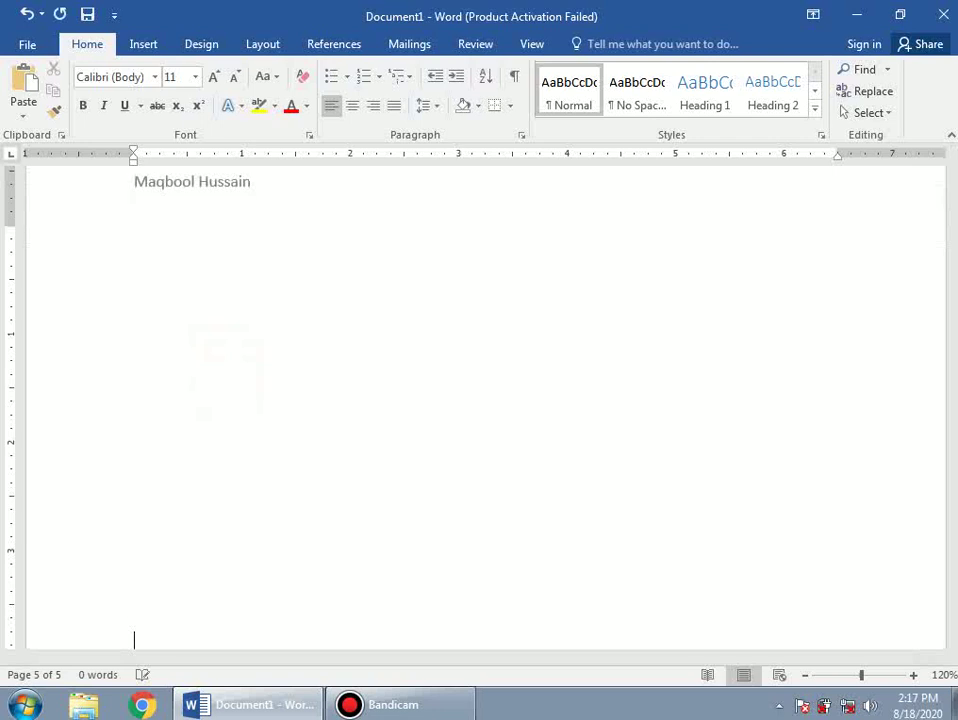
{"action": "key", "text": "Return"}
{"action": "key", "text": "Return"}
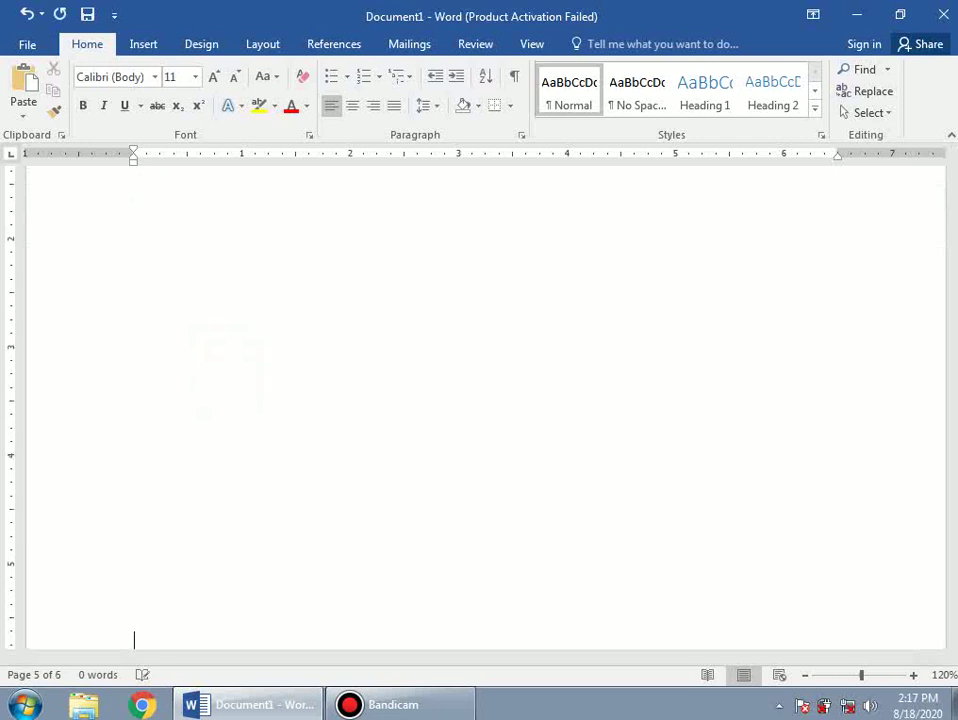
- Type a single period on the last page and start a new line
{"action": "scroll", "coordinate": [239, 496], "scroll_direction": "up", "scroll_amount": 5}
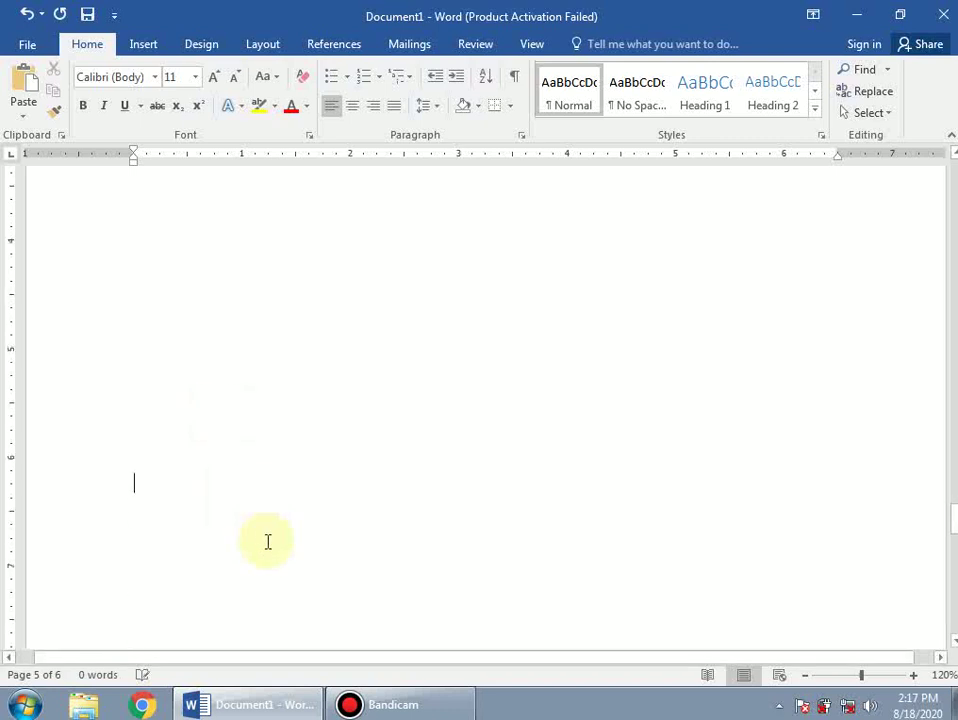
{"action": "scroll", "coordinate": [235, 451], "scroll_direction": "up", "scroll_amount": 3}
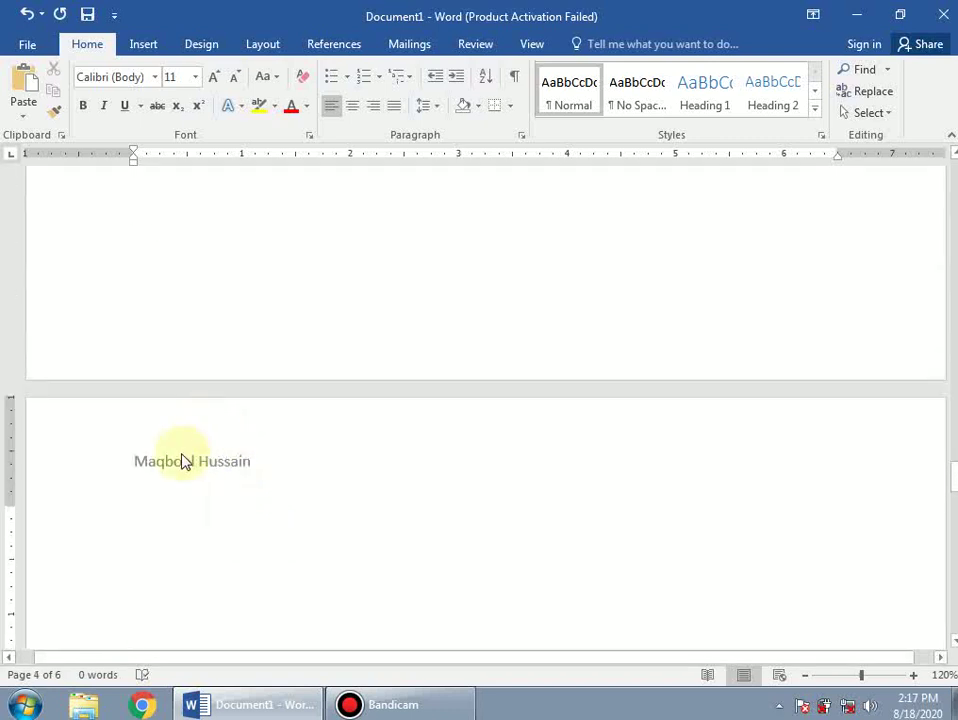
{"action": "scroll", "coordinate": [180, 475], "scroll_direction": "down", "scroll_amount": 14}
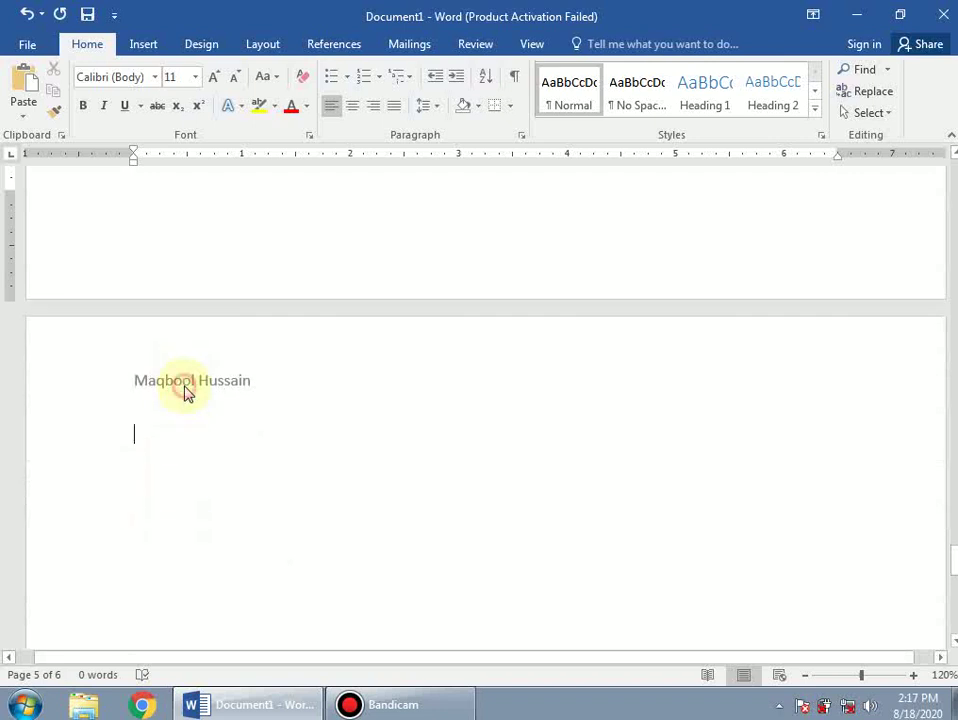
{"action": "scroll", "coordinate": [186, 391], "scroll_direction": "down", "scroll_amount": 10}
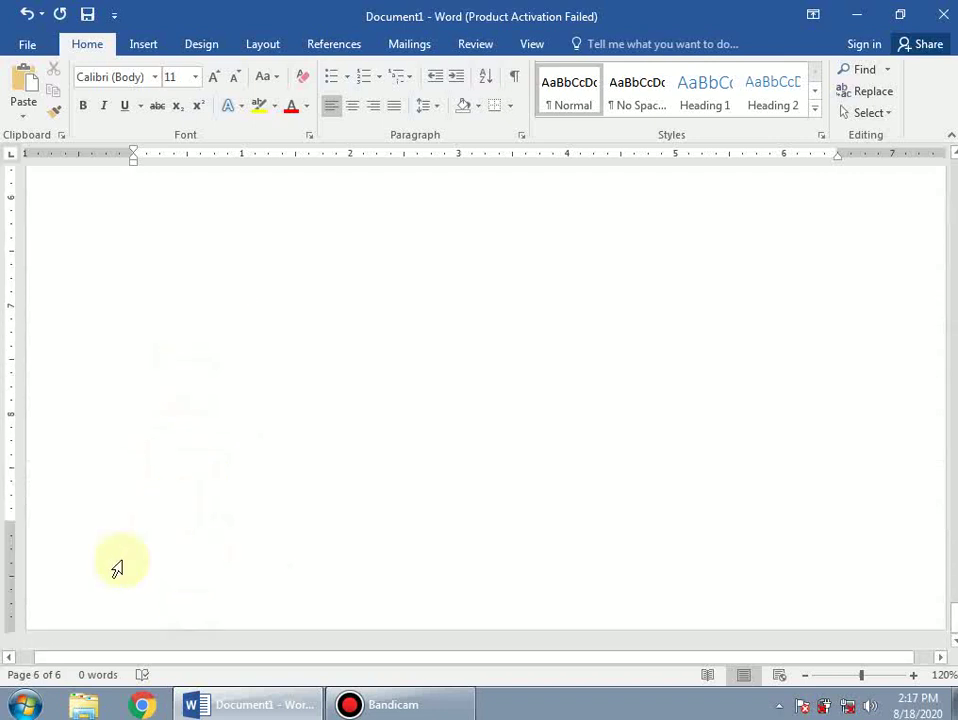
{"action": "scroll", "coordinate": [140, 530], "scroll_direction": "down", "scroll_amount": 5}
{"action": "scroll", "coordinate": [184, 420], "scroll_direction": "up", "scroll_amount": 3}
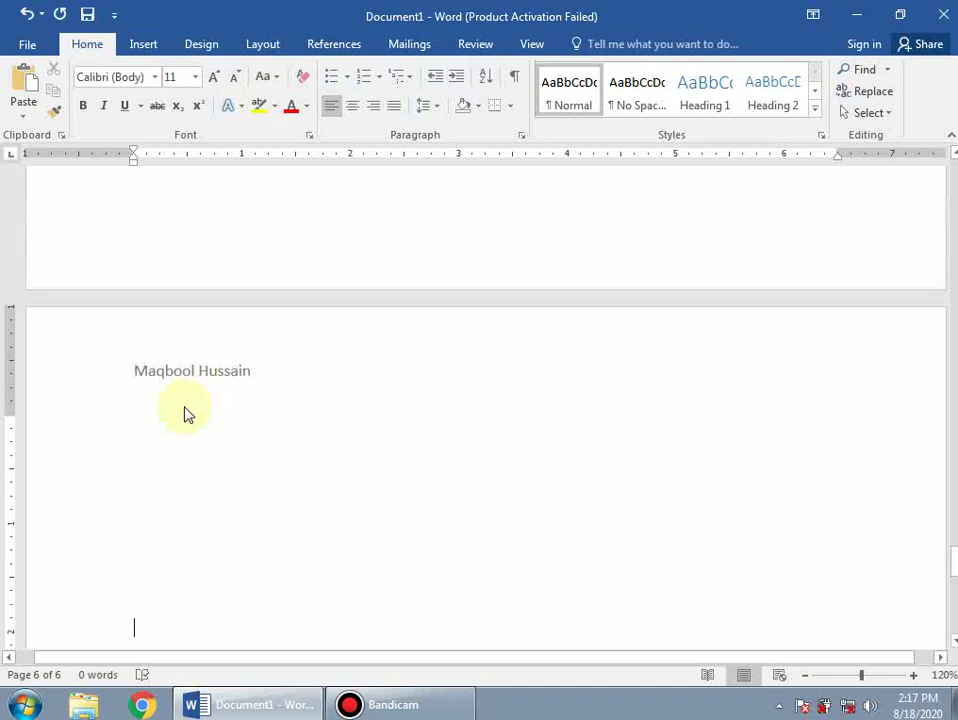
{"action": "type", "text": "."}
{"action": "key", "text": "Return"}
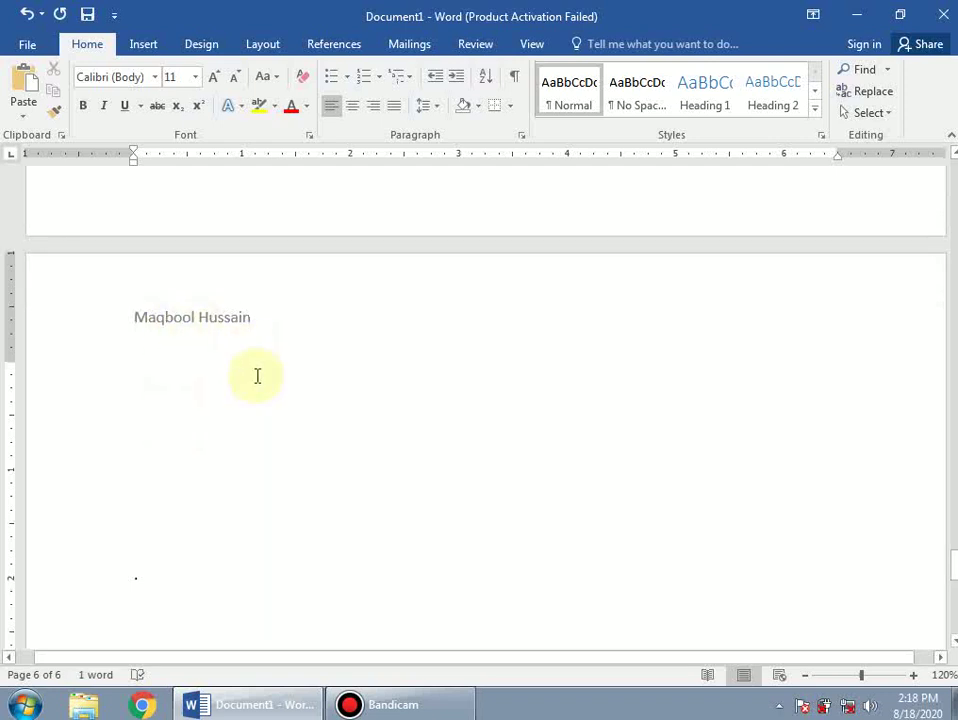
- Insert the Austin footer showing 'pg. 6' and return to the body text
{"action": "left_click", "coordinate": [160, 50]}
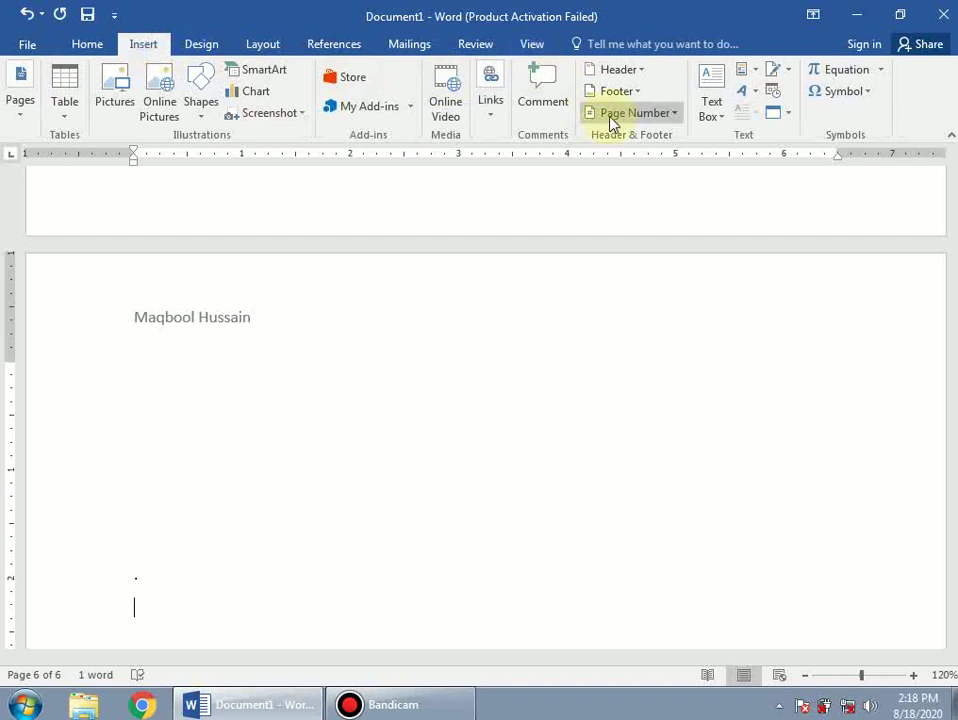
{"action": "left_click", "coordinate": [648, 74]}
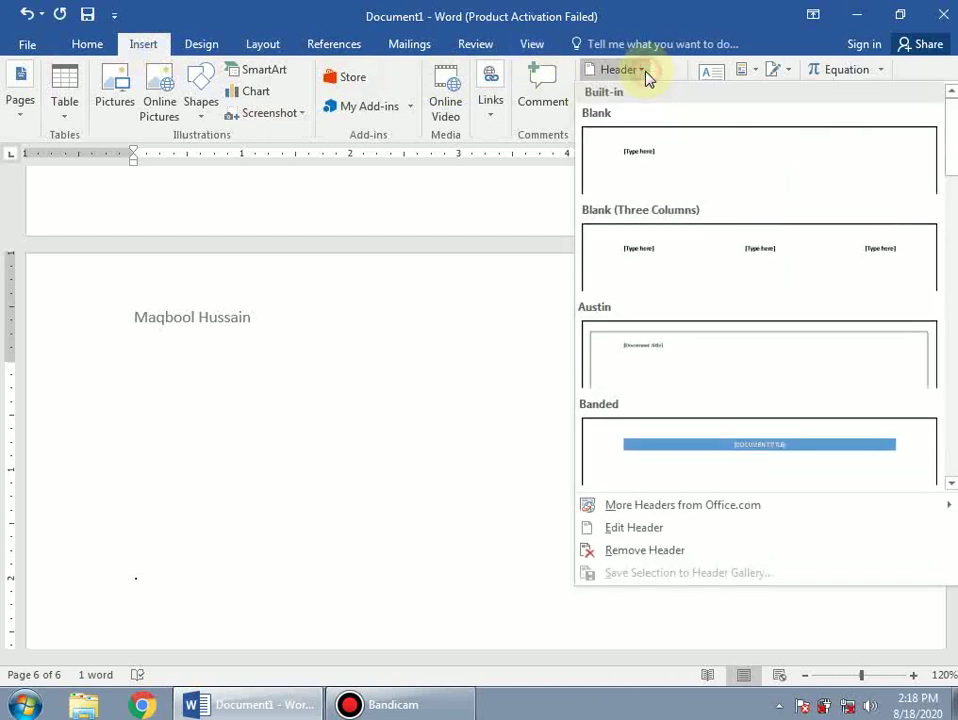
{"action": "left_click", "coordinate": [648, 74]}
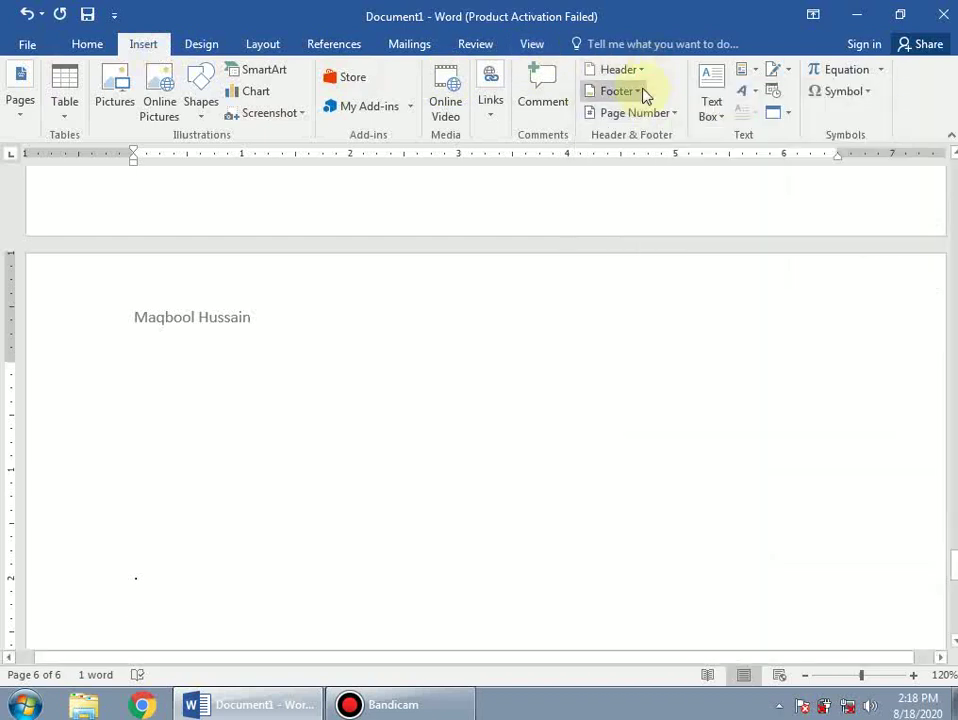
{"action": "left_click", "coordinate": [640, 92]}
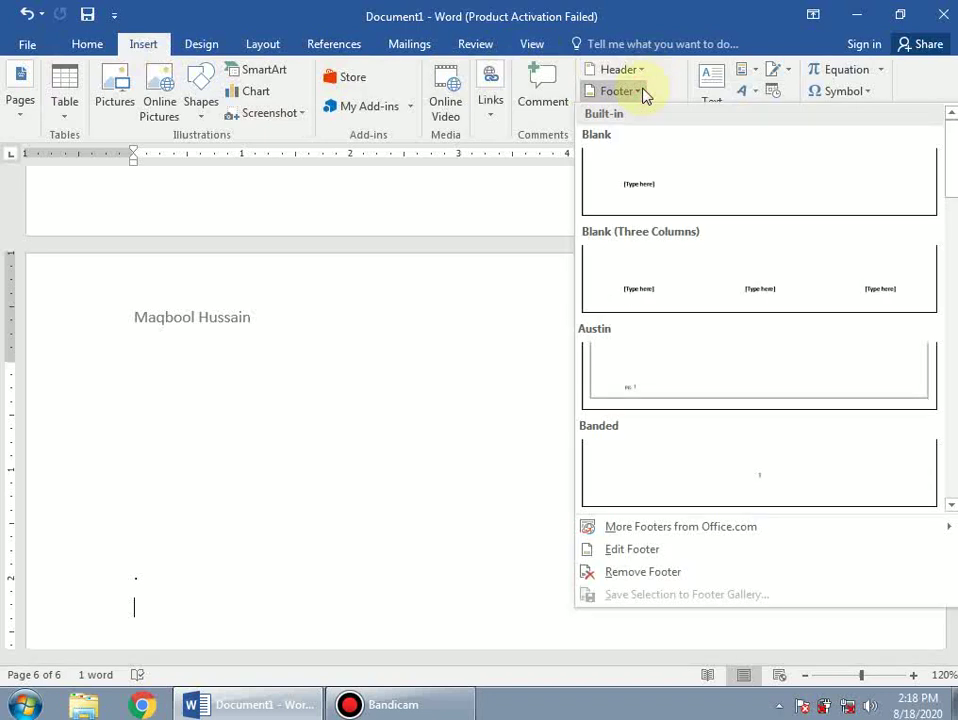
{"action": "left_click", "coordinate": [612, 385]}
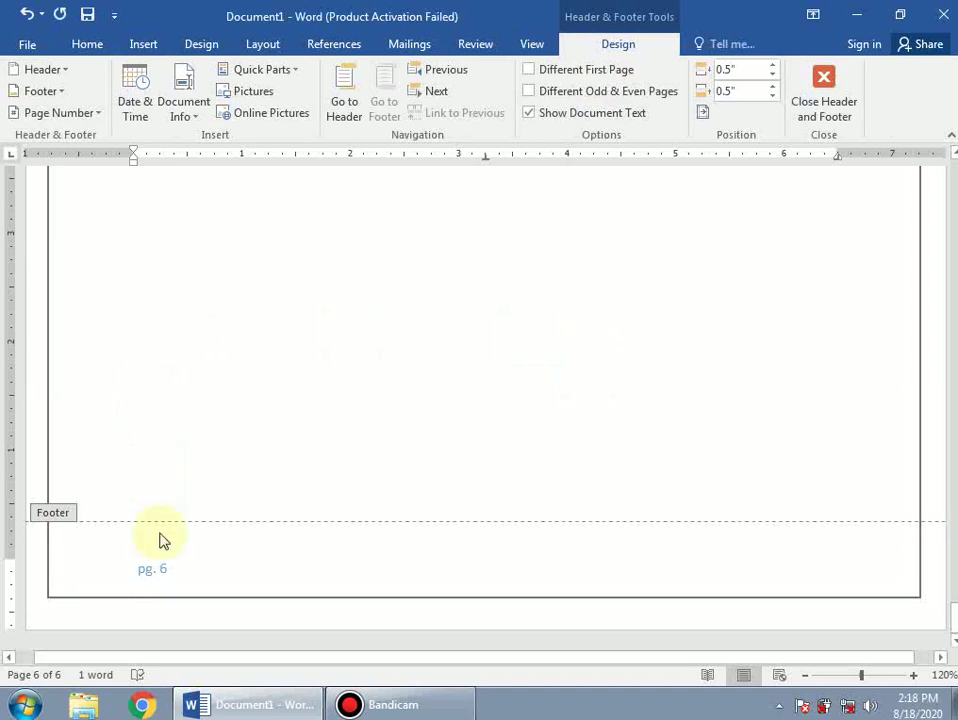
{"action": "double_click", "coordinate": [168, 604]}
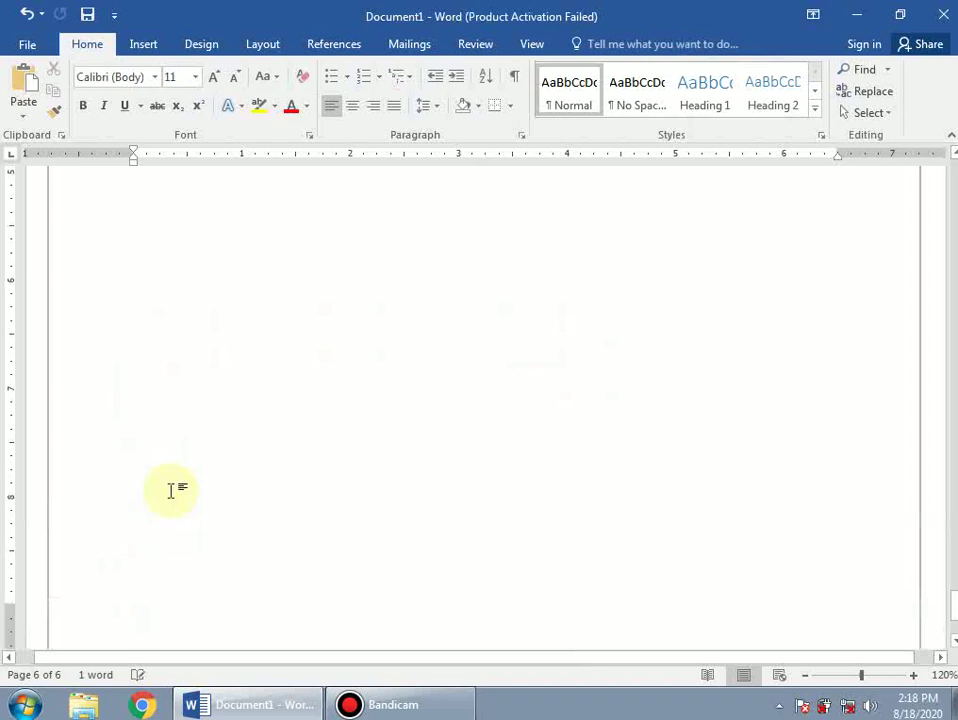
- Add blank lines at the end of page 6 until a seventh page with 'pg. 7' appears
{"action": "scroll", "coordinate": [178, 488], "scroll_direction": "down", "scroll_amount": 6}
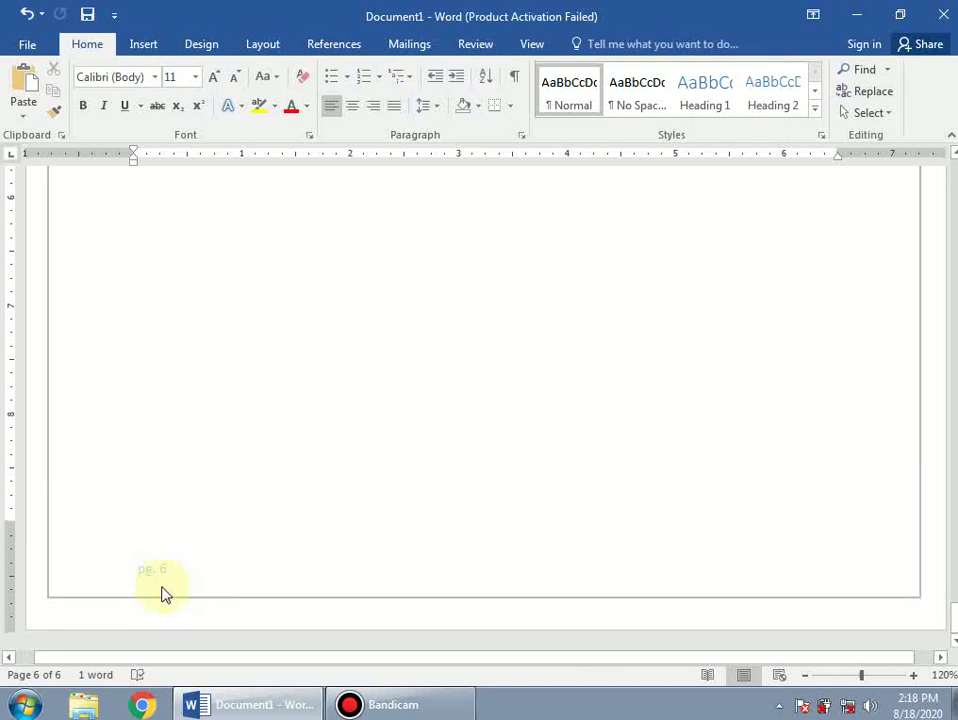
{"action": "scroll", "coordinate": [165, 594], "scroll_direction": "up", "scroll_amount": 10}
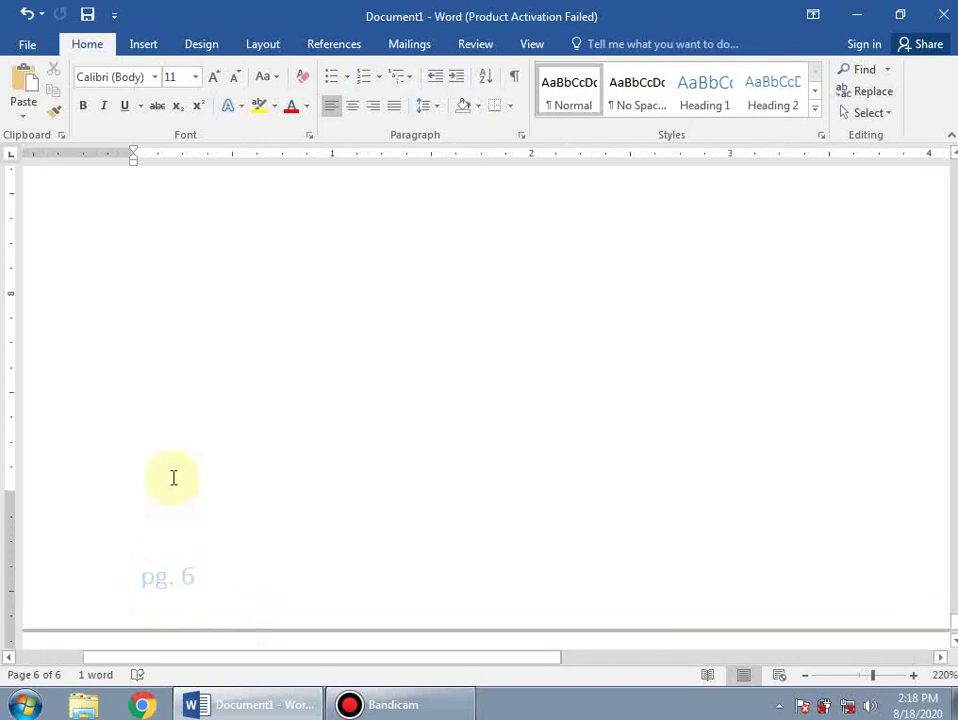
{"action": "scroll", "coordinate": [173, 481], "scroll_direction": "down", "scroll_amount": 10}
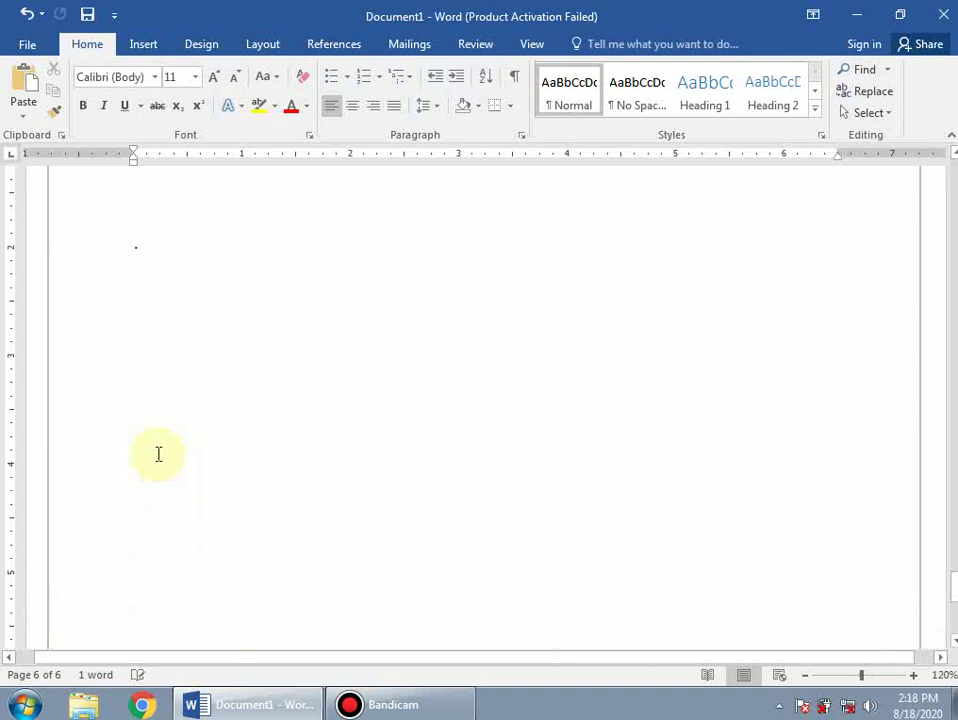
{"action": "key", "text": "Return"}
{"action": "key", "text": "Return"}
{"action": "key", "text": "Return"}
{"action": "key", "text": "Return"}
{"action": "key", "text": "Return"}
{"action": "key", "text": "Return"}
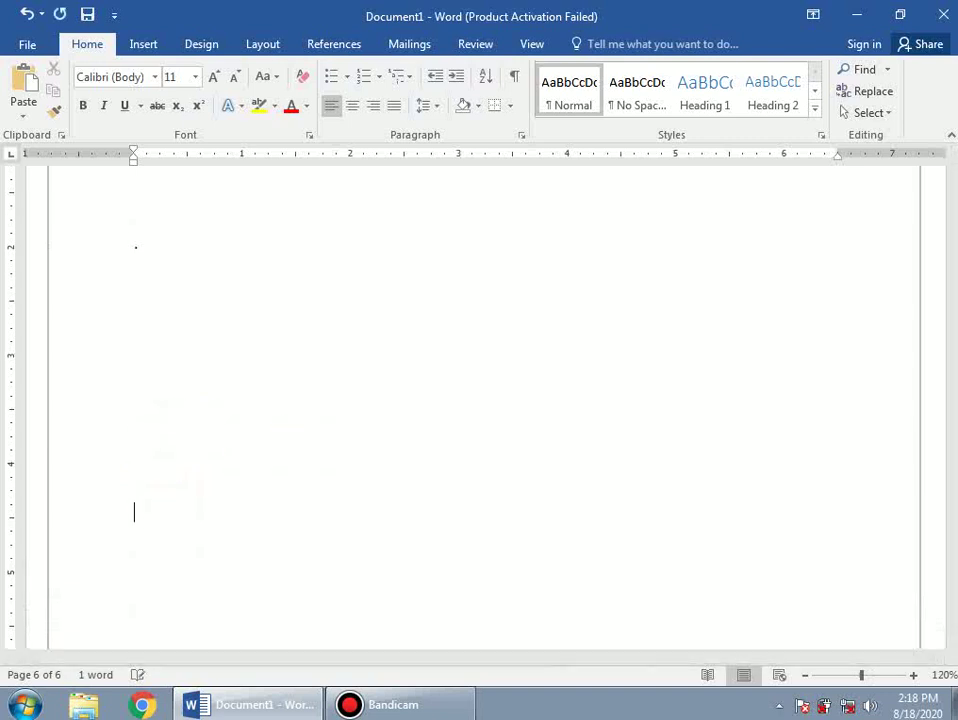
{"action": "key", "text": "Return"}
{"action": "scroll", "coordinate": [278, 389], "scroll_direction": "down", "scroll_amount": 5}
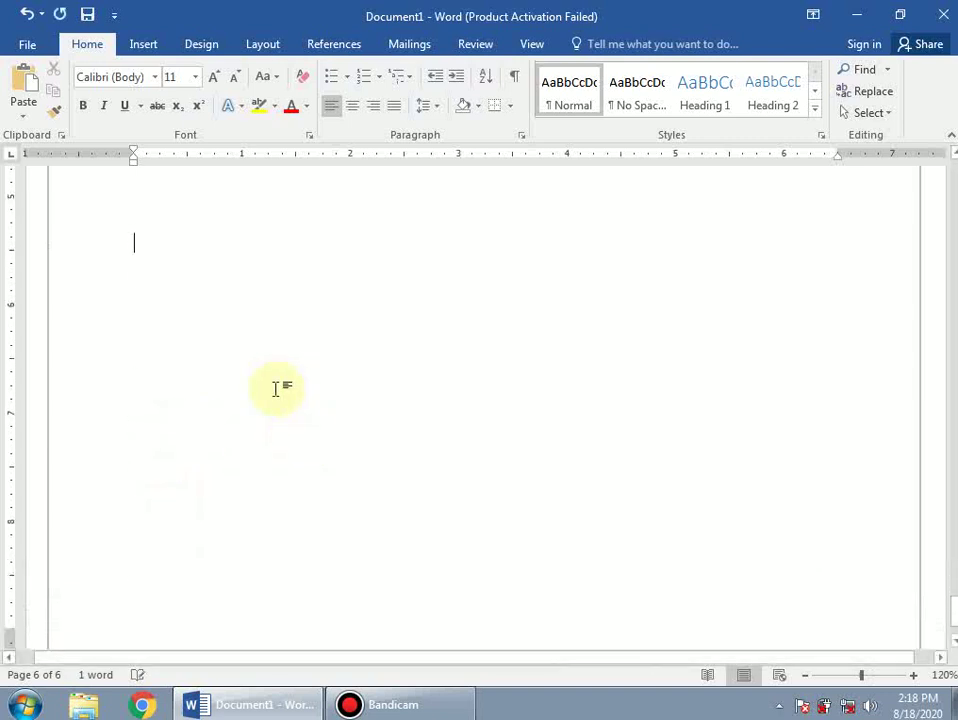
{"action": "key", "text": "Return"}
{"action": "key", "text": "Return"}
{"action": "key", "text": "Return"}
{"action": "key", "text": "Return"}
{"action": "key", "text": "Return"}
{"action": "key", "text": "Return"}
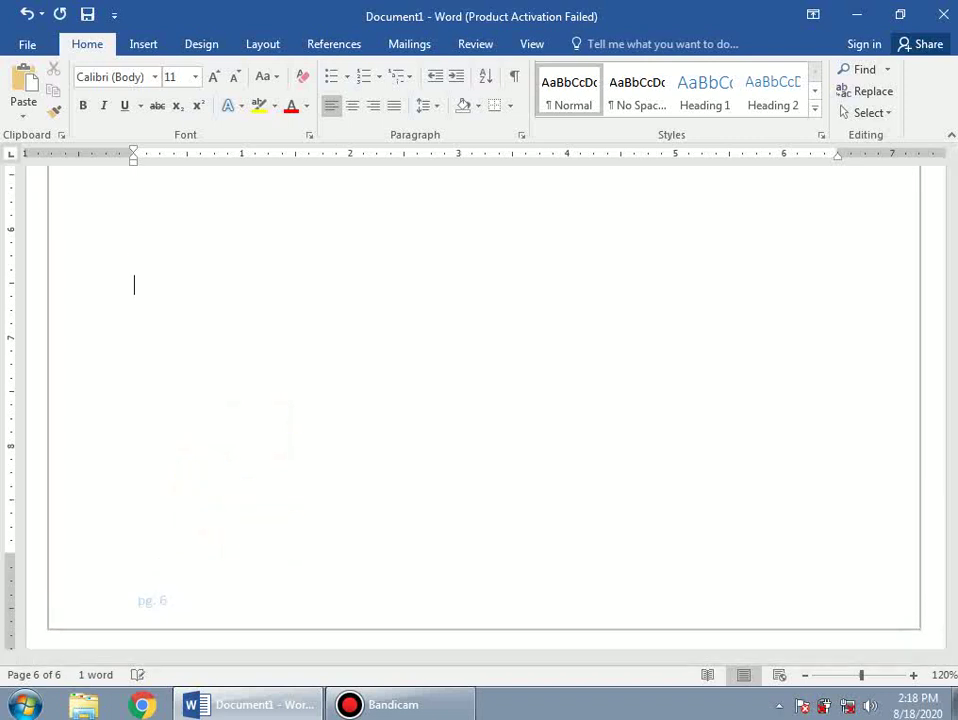
{"action": "key", "text": "Return"}
{"action": "key", "text": "Return"}
{"action": "key", "text": "Return"}
{"action": "key", "text": "Return"}
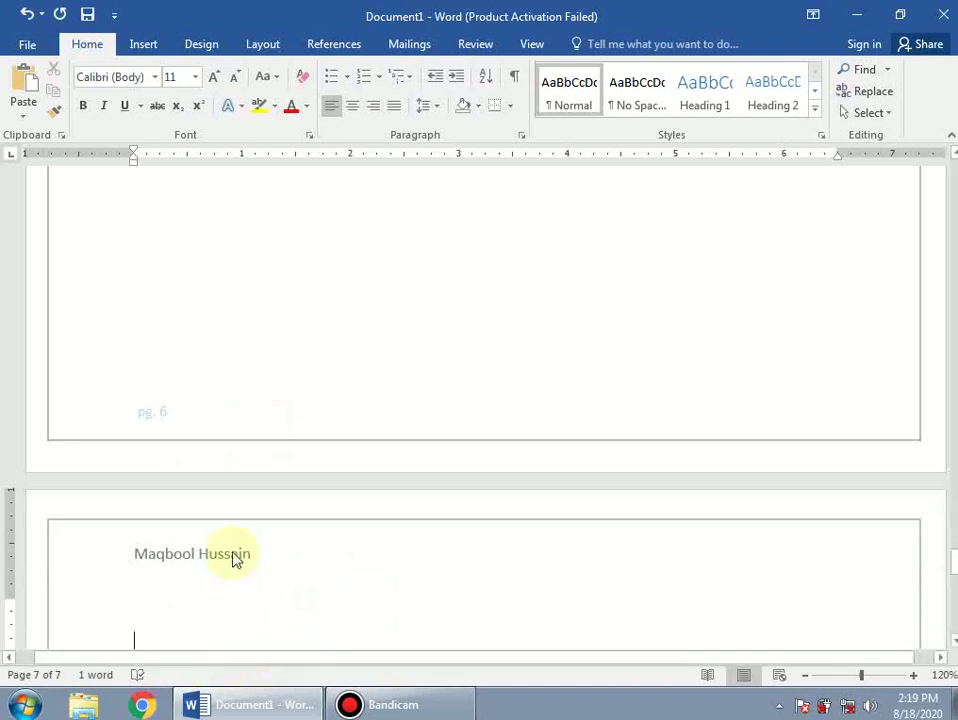
{"action": "scroll", "coordinate": [231, 555], "scroll_direction": "down", "scroll_amount": 6}
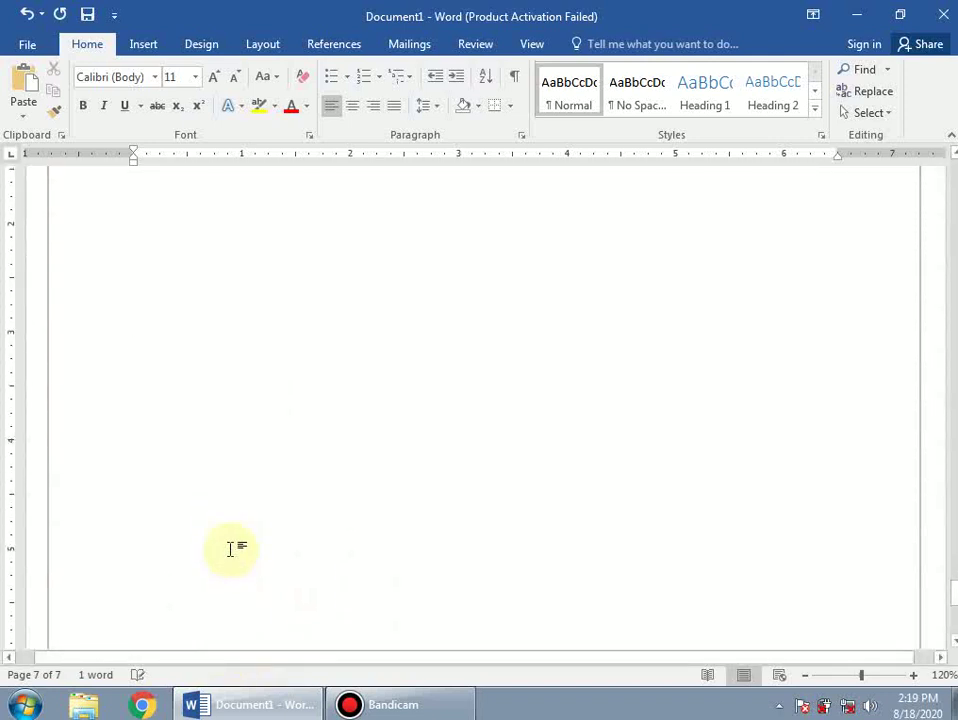
{"action": "scroll", "coordinate": [230, 548], "scroll_direction": "down", "scroll_amount": 7}
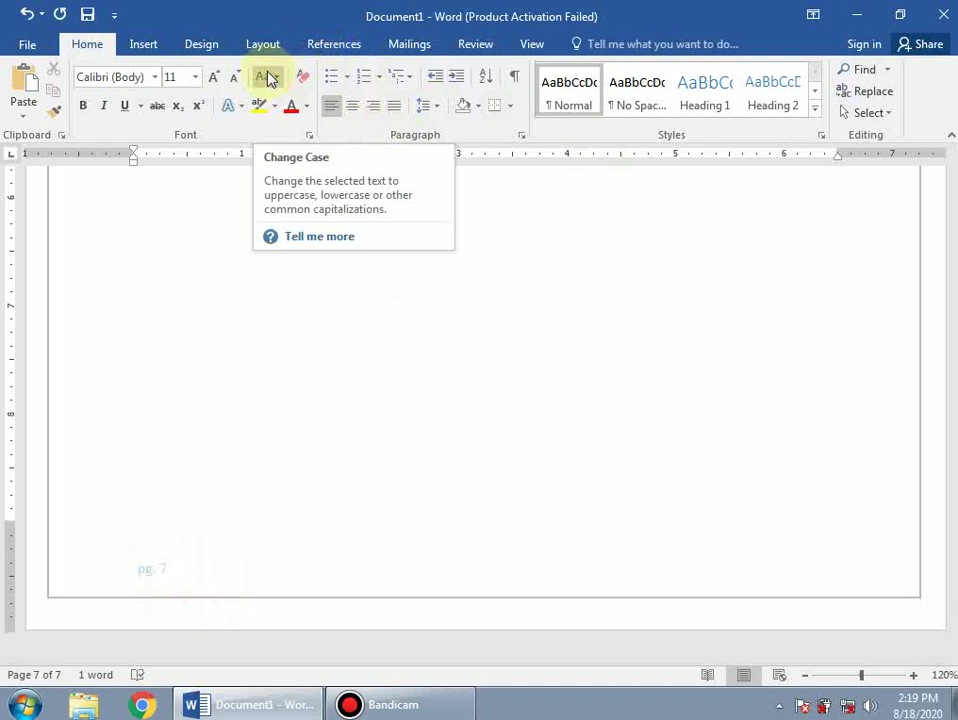
{"action": "left_click", "coordinate": [150, 48]}
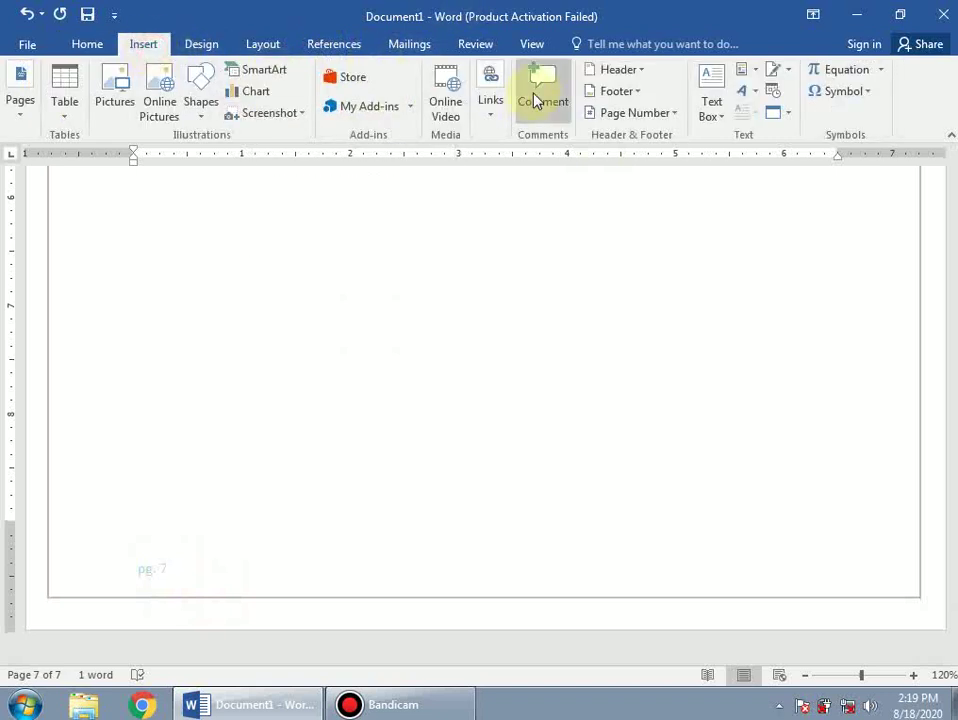
- Switch to the Blank (Three Columns) footer with 'Computer Tutorial Hub' in the middle section
{"action": "left_click", "coordinate": [639, 96]}
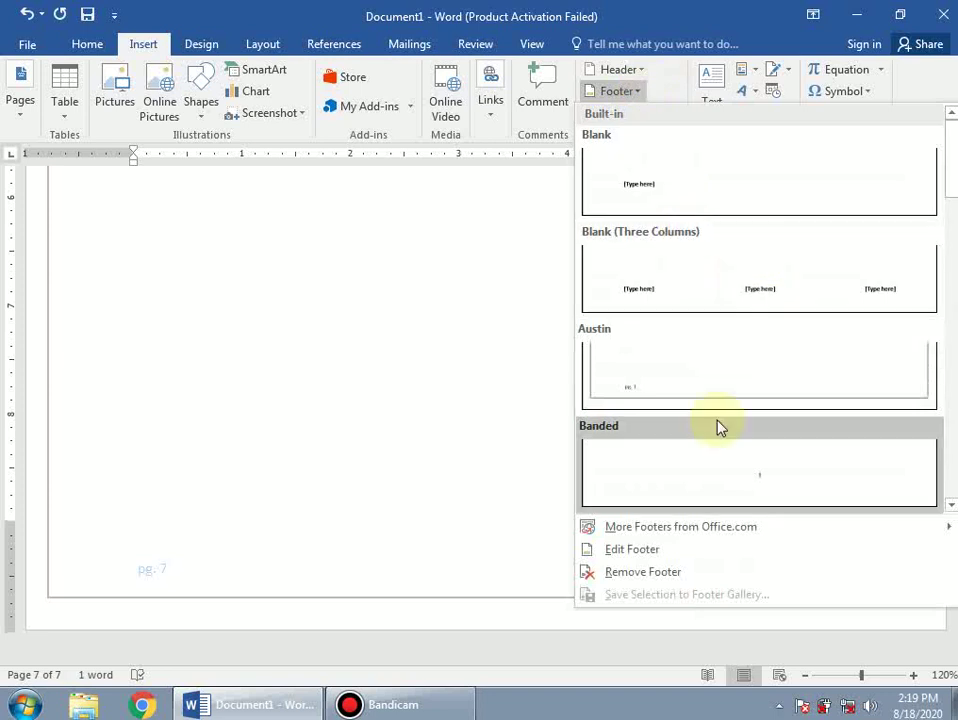
{"action": "left_click", "coordinate": [763, 306]}
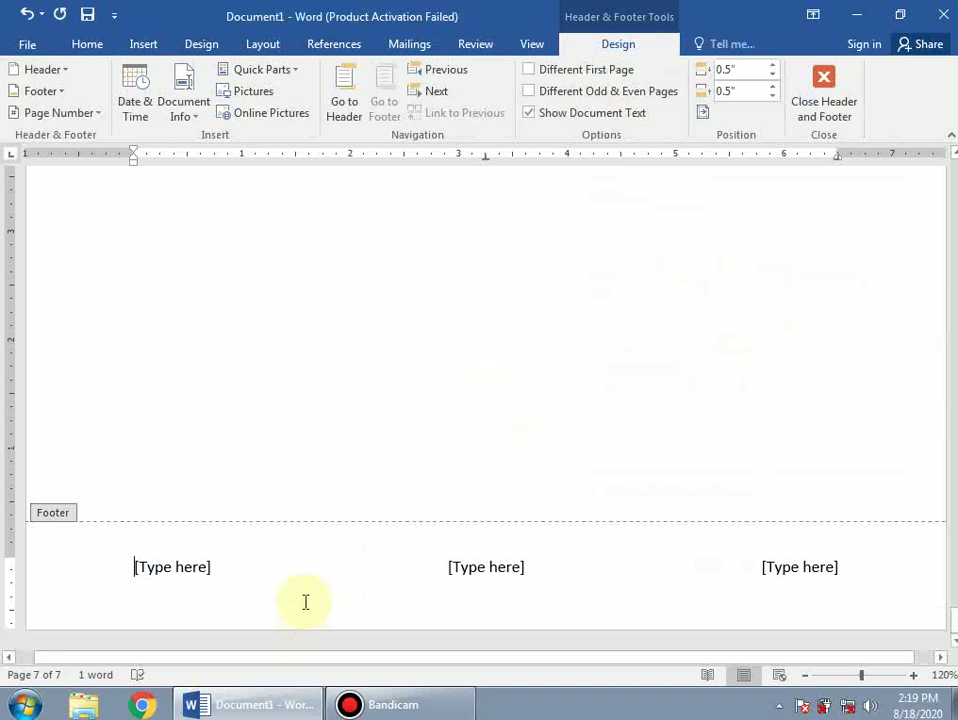
{"action": "left_click", "coordinate": [515, 567]}
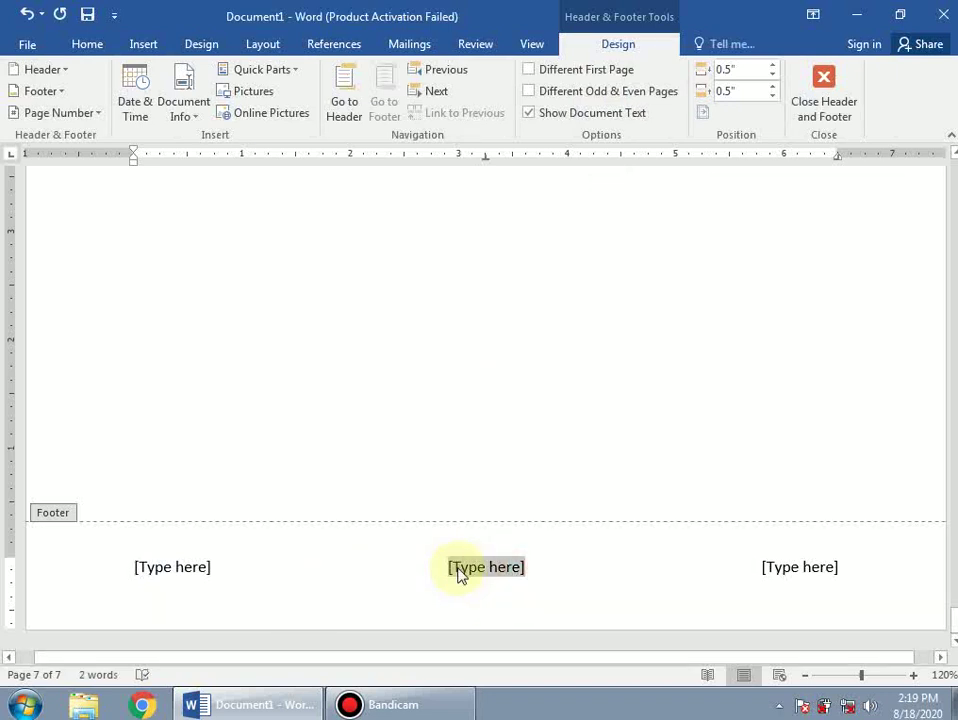
{"action": "type", "text": "Computer Tutoriak"}
{"action": "key", "text": "BackSpace"}
{"action": "type", "text": "l "}
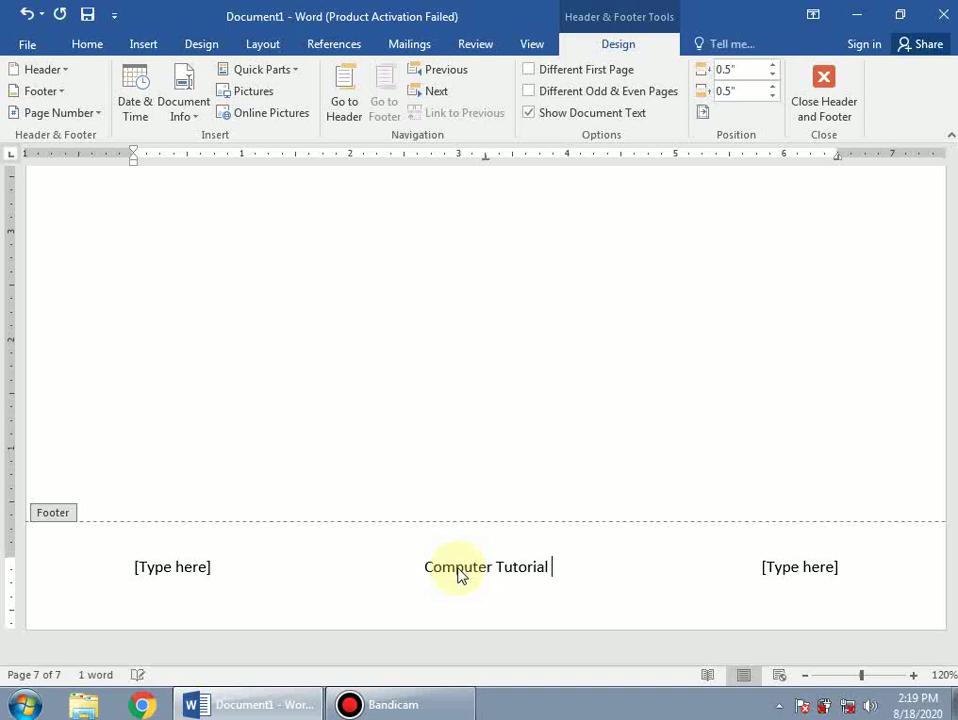
{"action": "type", "text": "Hub"}
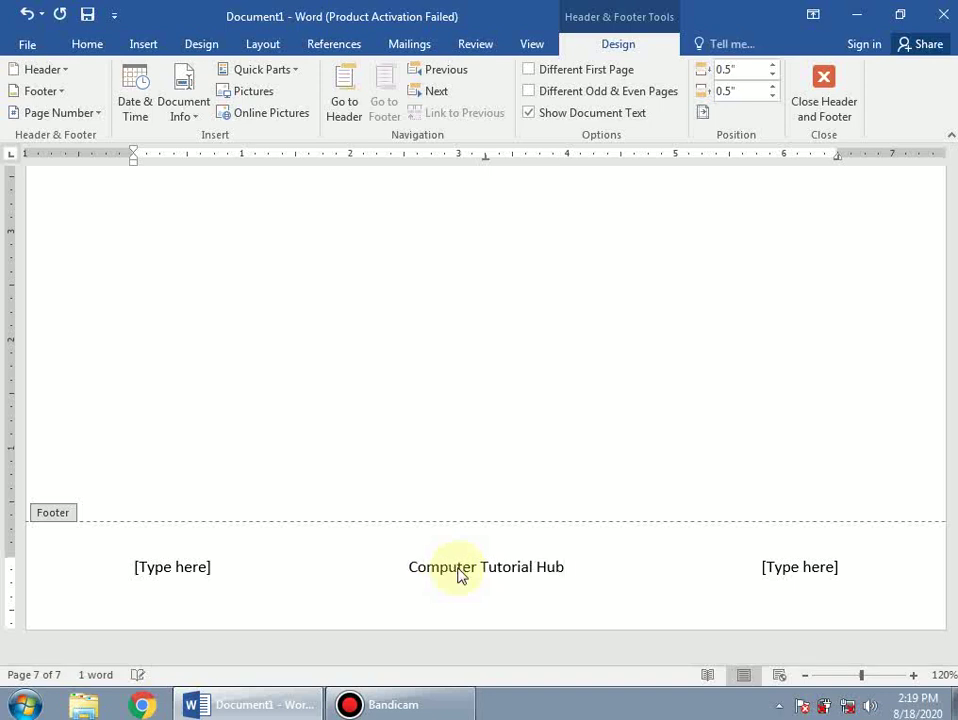
{"action": "key", "text": "Escape"}
{"action": "scroll", "coordinate": [555, 530], "scroll_direction": "down", "scroll_amount": 2}
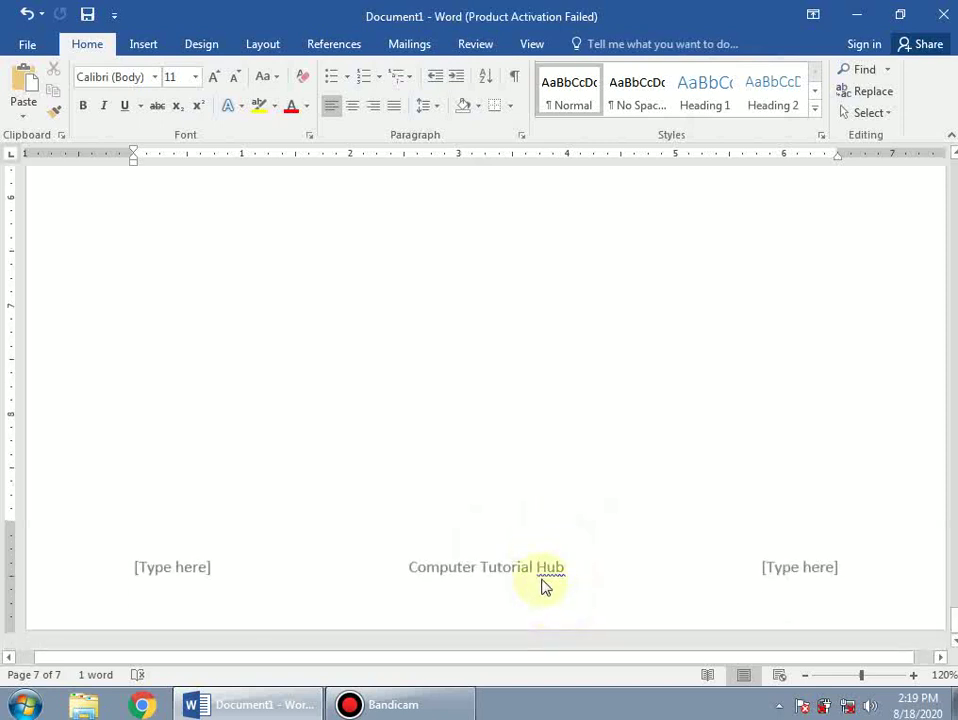
- Delete the left and right [Type here] placeholders from the footer
{"action": "scroll", "coordinate": [545, 565], "scroll_direction": "down", "scroll_amount": 3}
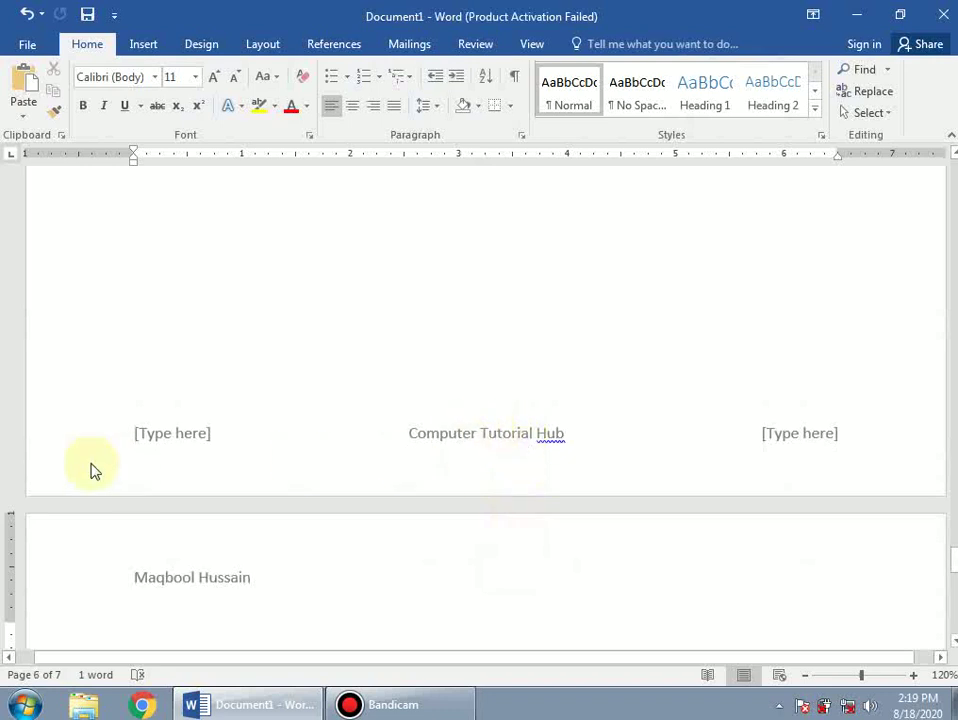
{"action": "double_click", "coordinate": [185, 443]}
{"action": "left_click_drag", "start_coordinate": [220, 437], "coordinate": [138, 437]}
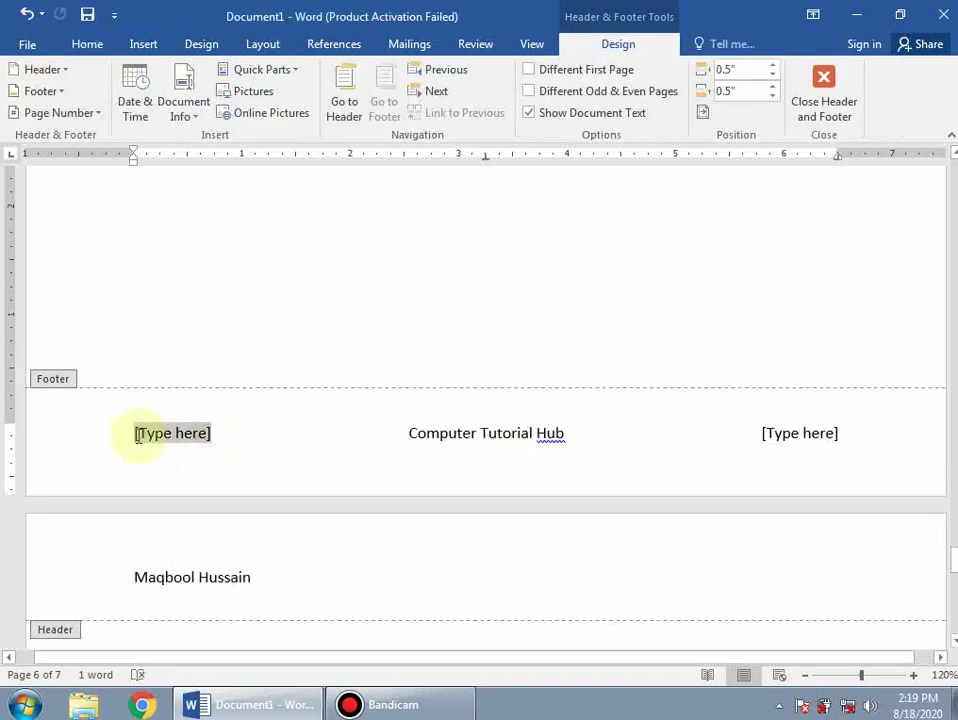
{"action": "key", "text": "Delete"}
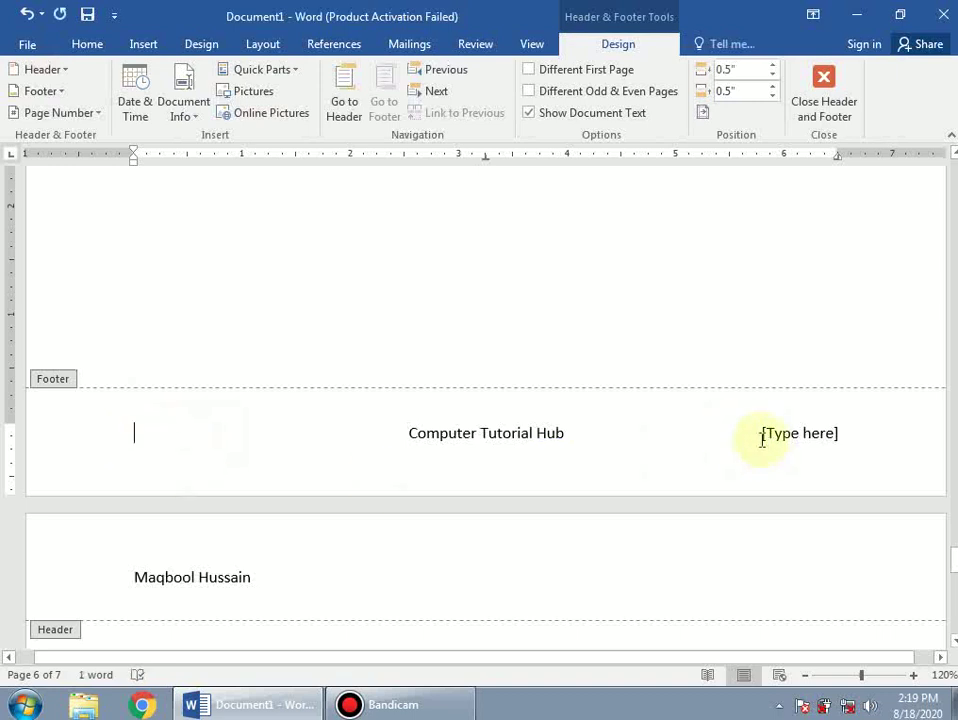
{"action": "left_click_drag", "start_coordinate": [746, 434], "coordinate": [855, 426]}
{"action": "key", "text": "Delete"}
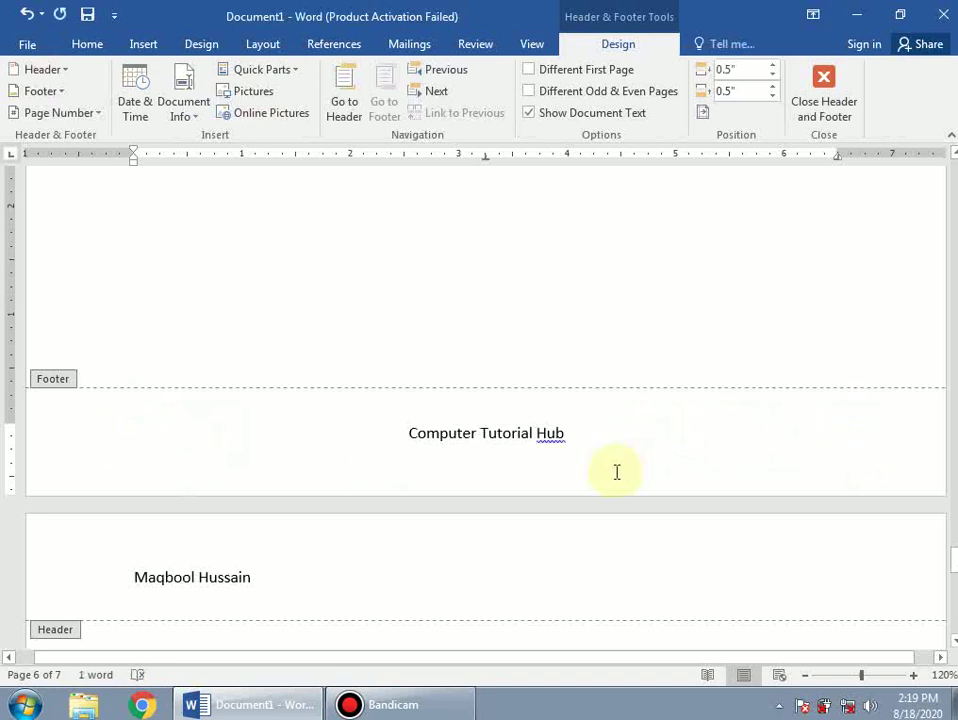
{"action": "key", "text": "Escape"}
- Scroll through the pages to confirm the footer shows only Computer Tutorial Hub
{"action": "scroll", "coordinate": [580, 443], "scroll_direction": "down", "scroll_amount": 8}
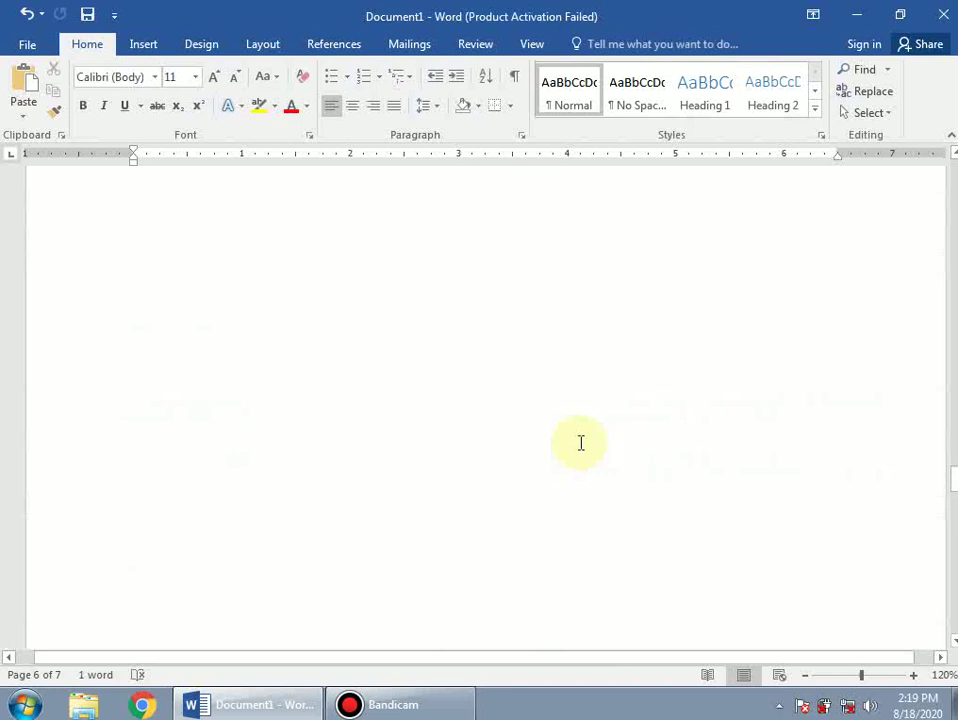
{"action": "scroll", "coordinate": [580, 440], "scroll_direction": "up", "scroll_amount": 7}
{"action": "scroll", "coordinate": [583, 445], "scroll_direction": "down", "scroll_amount": 5}
{"action": "scroll", "coordinate": [583, 445], "scroll_direction": "up", "scroll_amount": 5}
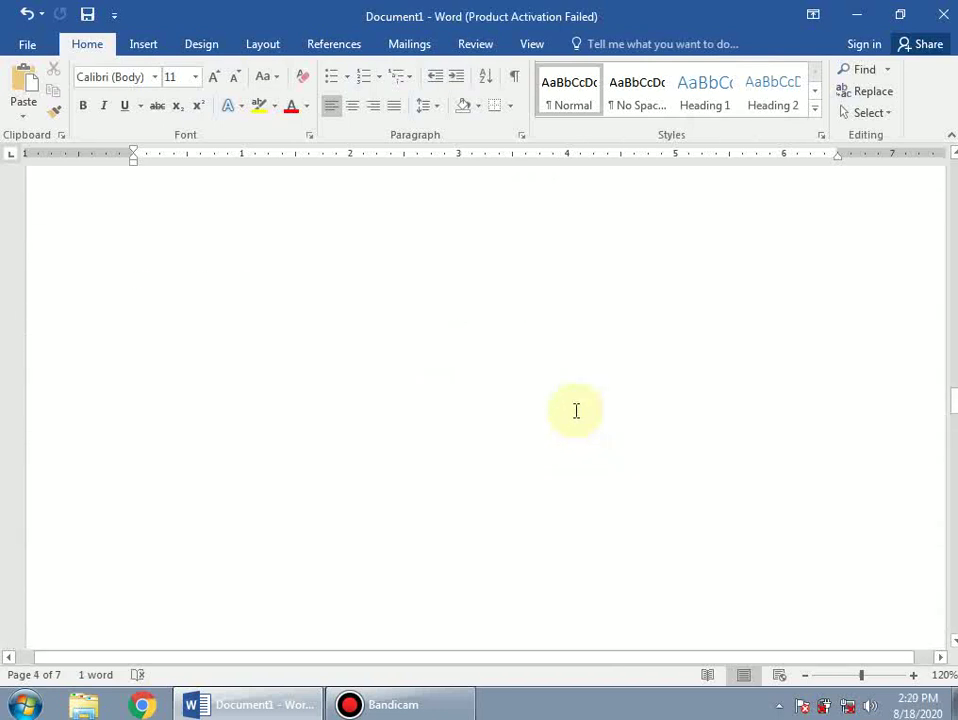
{"action": "scroll", "coordinate": [350, 404], "scroll_direction": "up", "scroll_amount": 2}
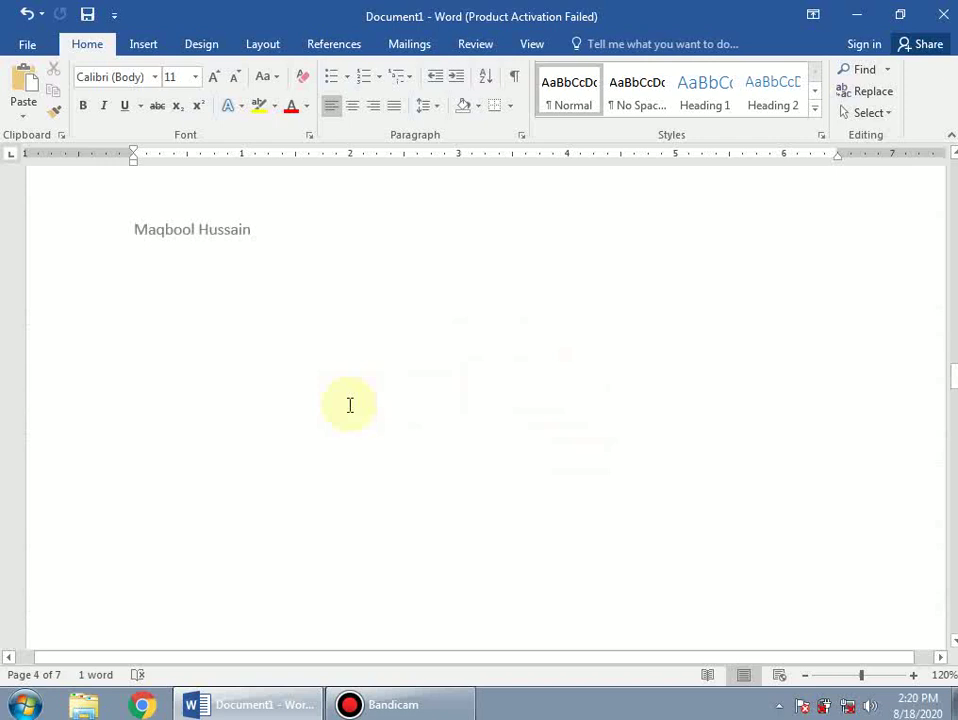
{"action": "scroll", "coordinate": [350, 404], "scroll_direction": "up", "scroll_amount": 5}
{"action": "scroll", "coordinate": [350, 404], "scroll_direction": "up", "scroll_amount": 5}
{"action": "scroll", "coordinate": [350, 404], "scroll_direction": "down", "scroll_amount": 3}
{"action": "scroll", "coordinate": [350, 404], "scroll_direction": "up", "scroll_amount": 5}
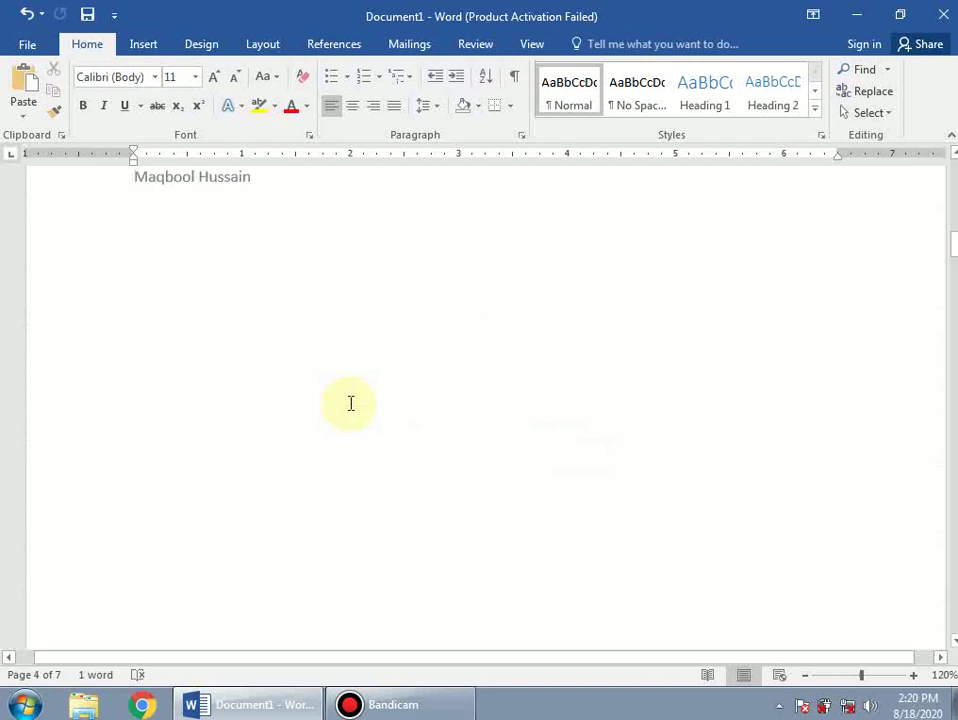
- Browse the Page Number galleries, including Bottom of Page styles, without choosing one
{"action": "left_click", "coordinate": [145, 46]}
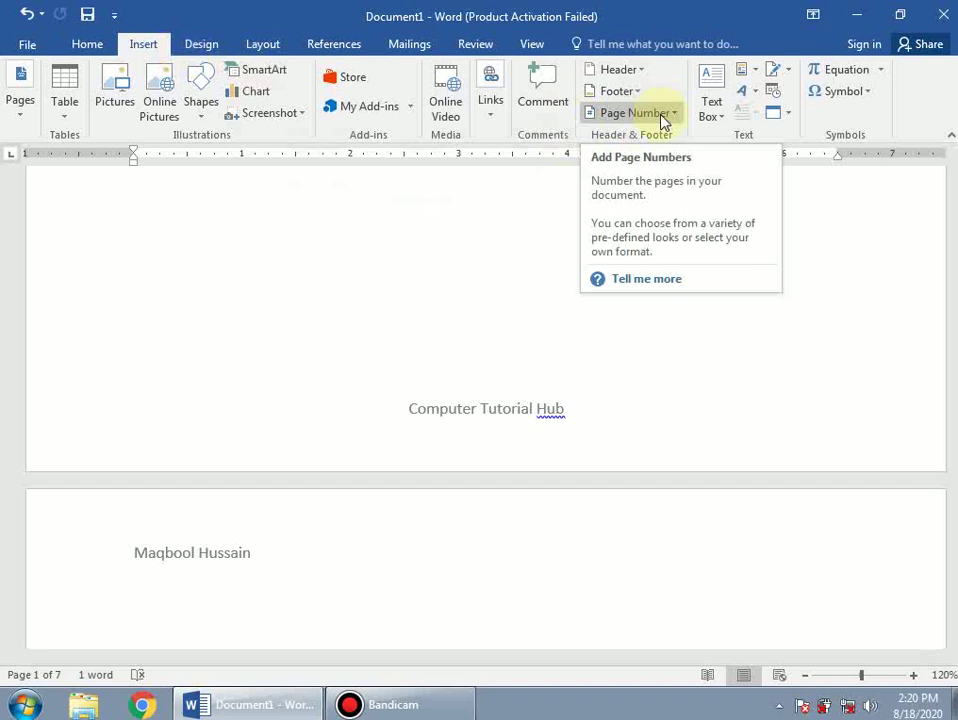
{"action": "left_click", "coordinate": [660, 118]}
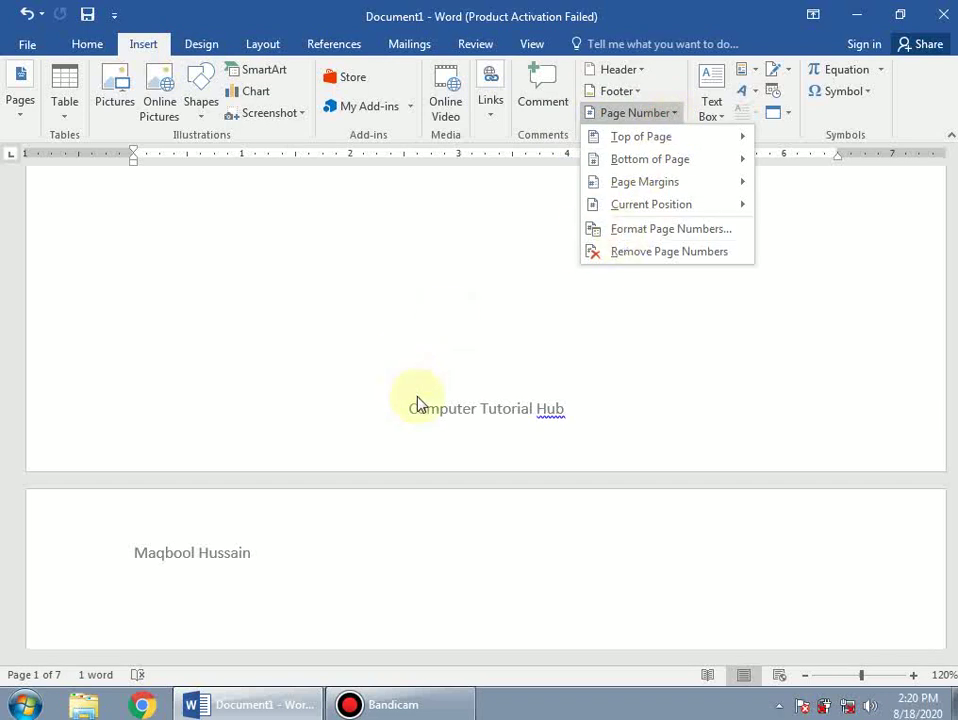
{"action": "left_click", "coordinate": [676, 158]}
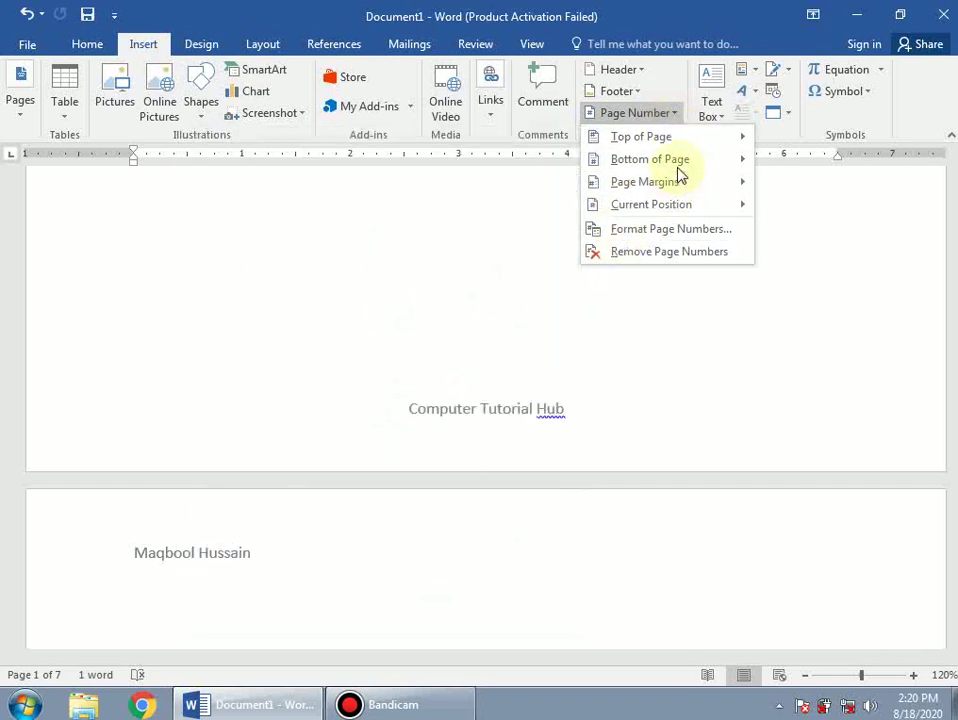
{"action": "mouse_move", "coordinate": [663, 183]}
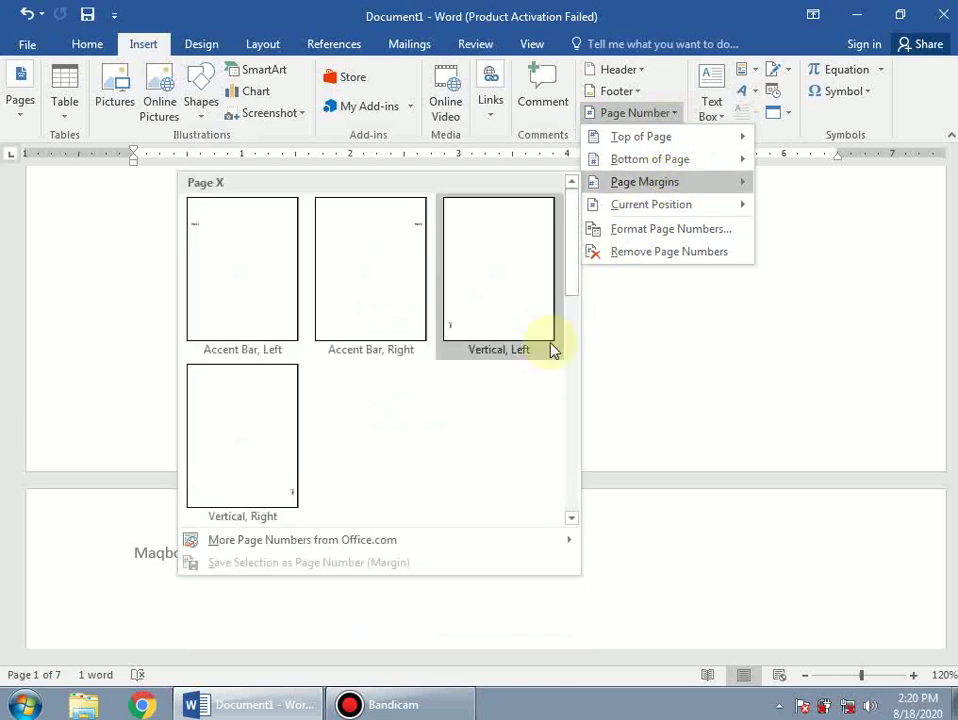
{"action": "left_click", "coordinate": [665, 393]}
- Revert the document to a single blank page with 0 words
{"action": "key", "text": "ctrl+Home"}
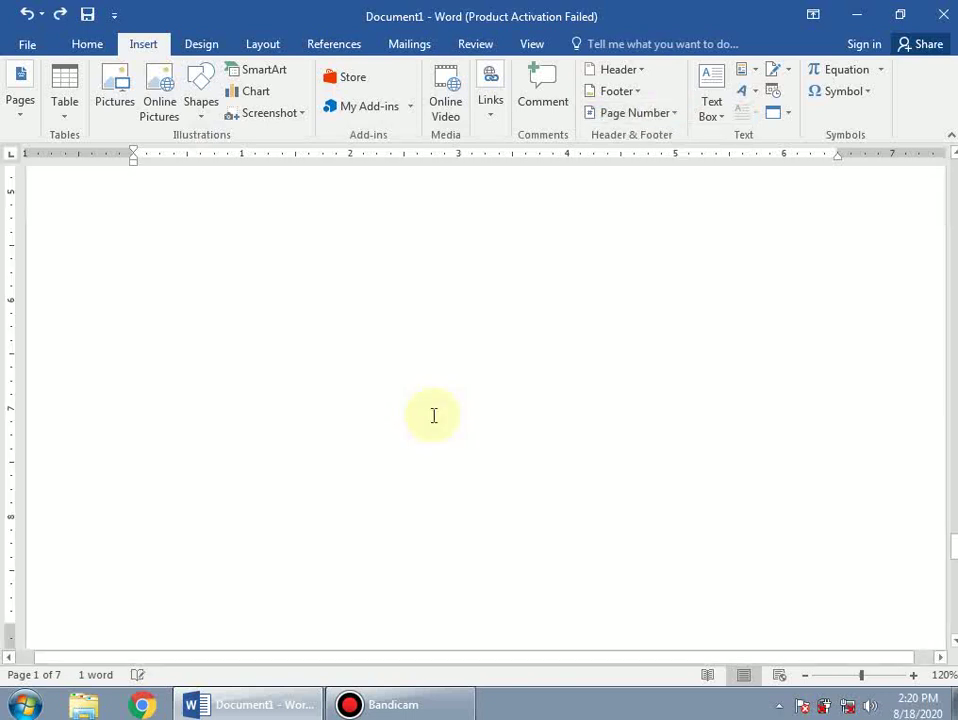
{"action": "scroll", "coordinate": [239, 295], "scroll_direction": "up", "scroll_amount": 2}
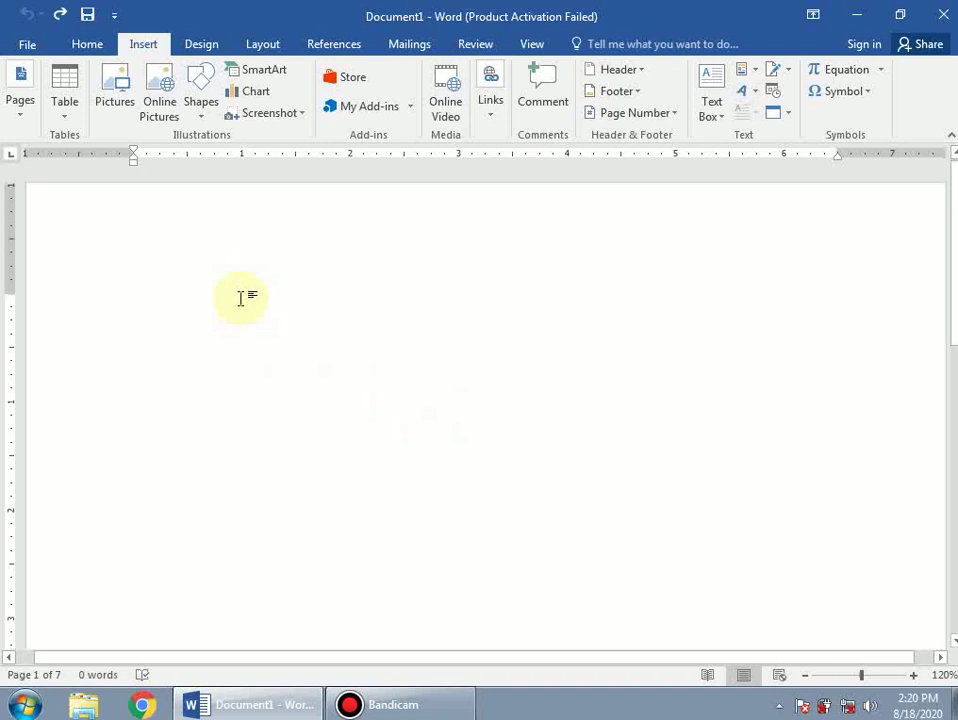
{"action": "scroll", "coordinate": [171, 374], "scroll_direction": "down", "scroll_amount": 8}
{"action": "scroll", "coordinate": [163, 366], "scroll_direction": "up", "scroll_amount": 8}
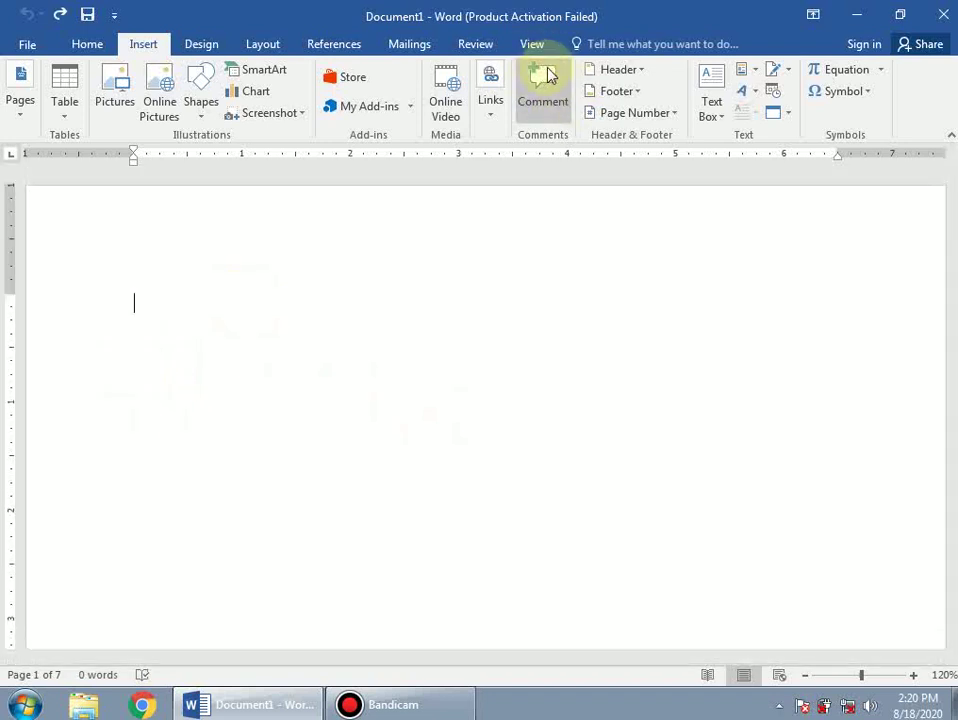
- Insert the Accent Bar 1 page number at the top of the page
{"action": "left_click", "coordinate": [675, 116]}
{"action": "mouse_move", "coordinate": [652, 145]}
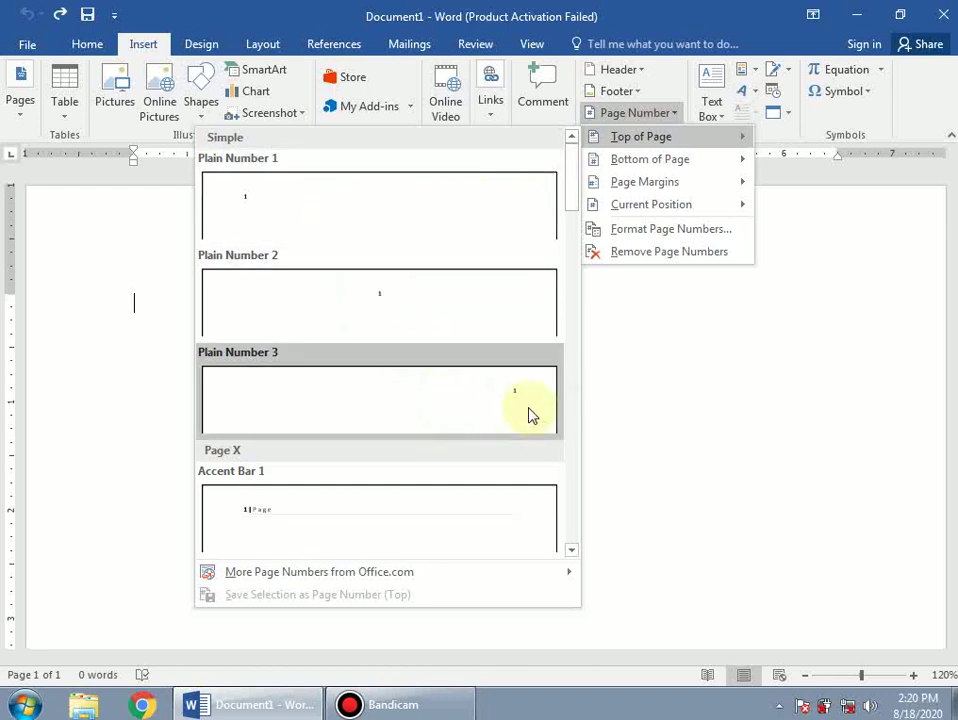
{"action": "left_click", "coordinate": [272, 515]}
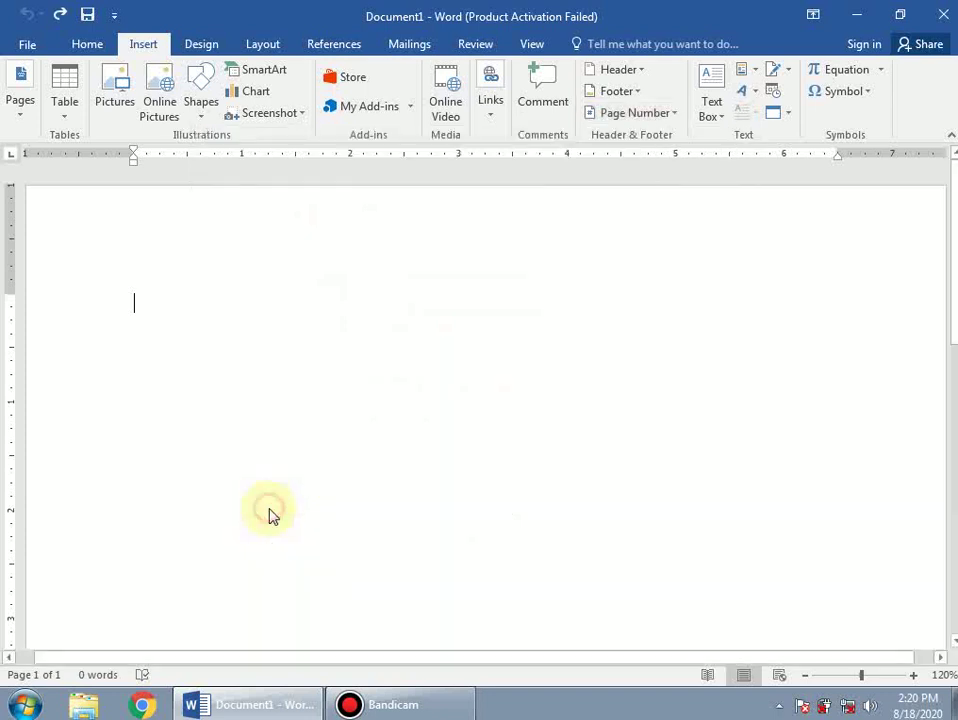
- Back in the body, remove the stray character and add a page break for page 2
{"action": "double_click", "coordinate": [199, 386]}
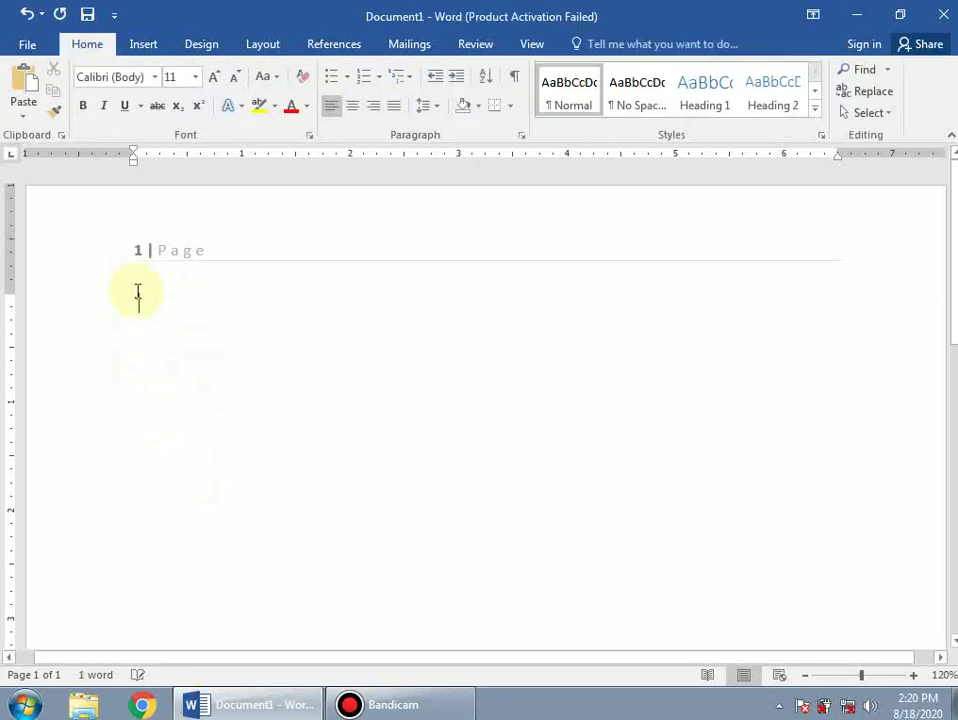
{"action": "key", "text": "BackSpace"}
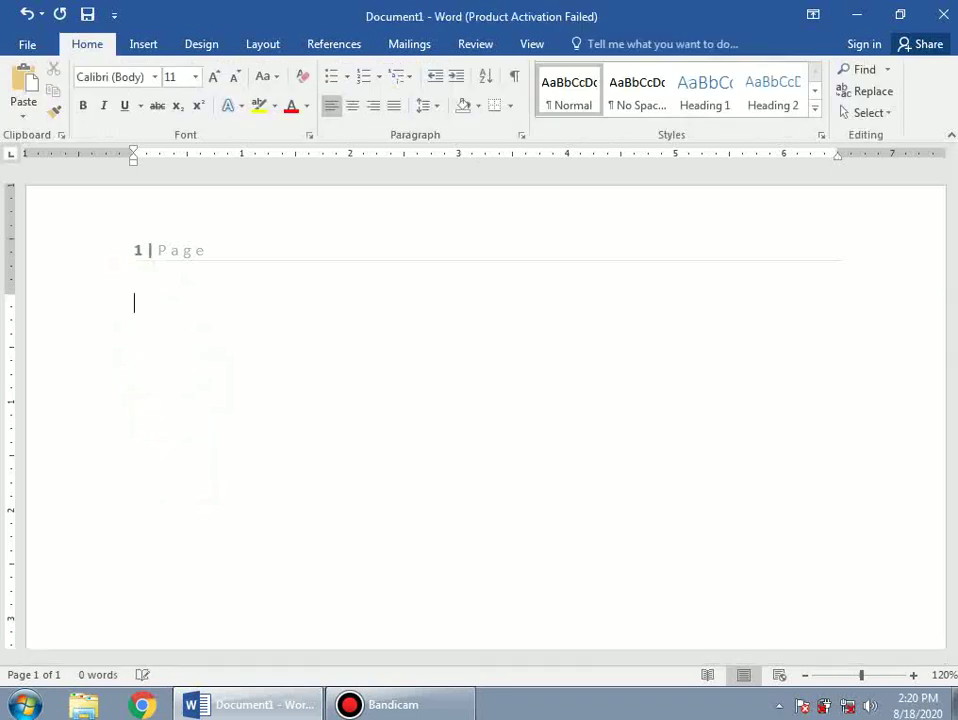
{"action": "key", "text": "ctrl+Return"}
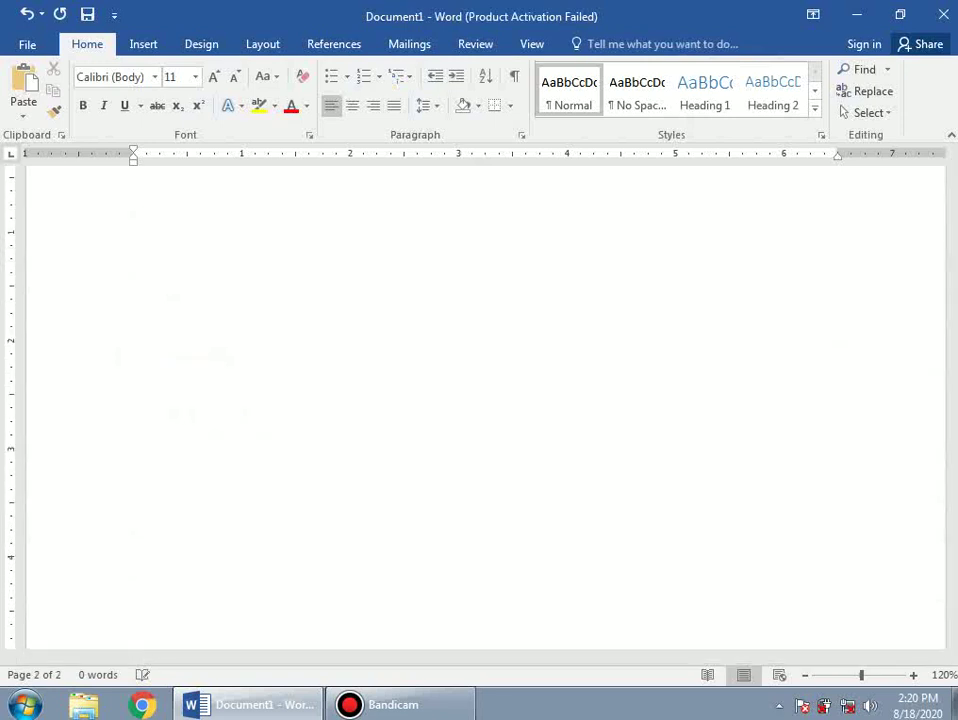
- Add a centred Plain Number 2 page number at the bottom of each page and close the footer
{"action": "scroll", "coordinate": [235, 462], "scroll_direction": "down", "scroll_amount": 10}
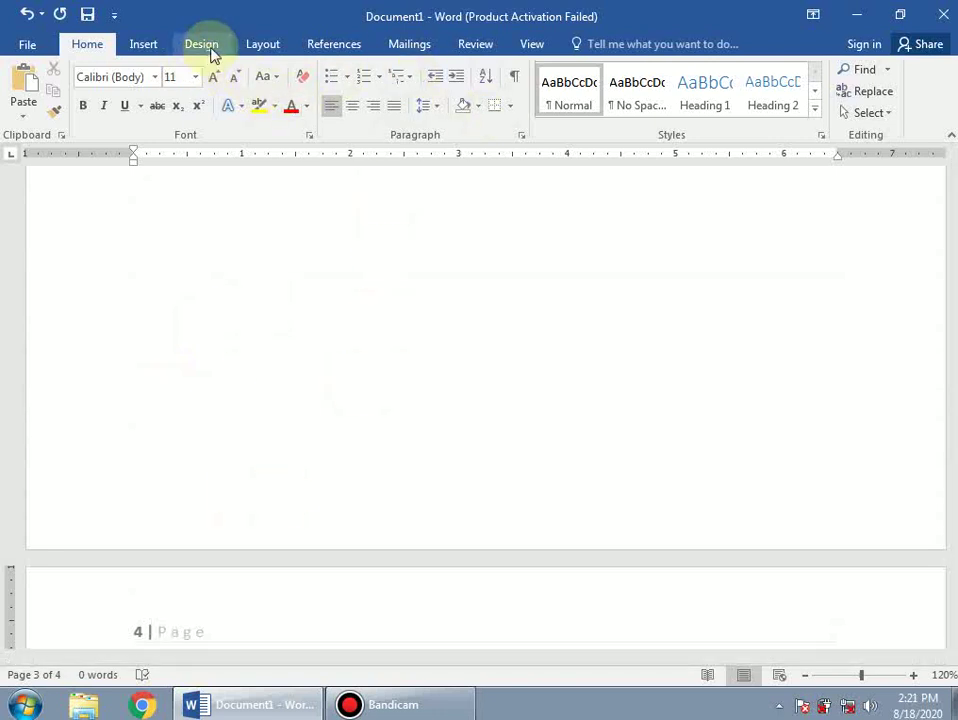
{"action": "left_click", "coordinate": [138, 48]}
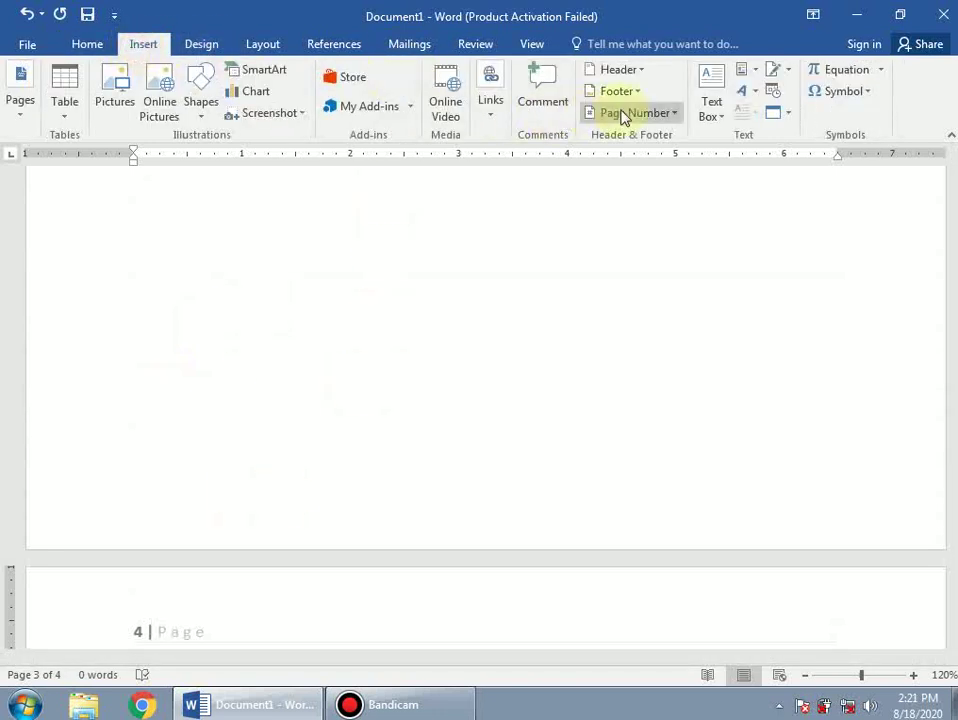
{"action": "left_click", "coordinate": [672, 118]}
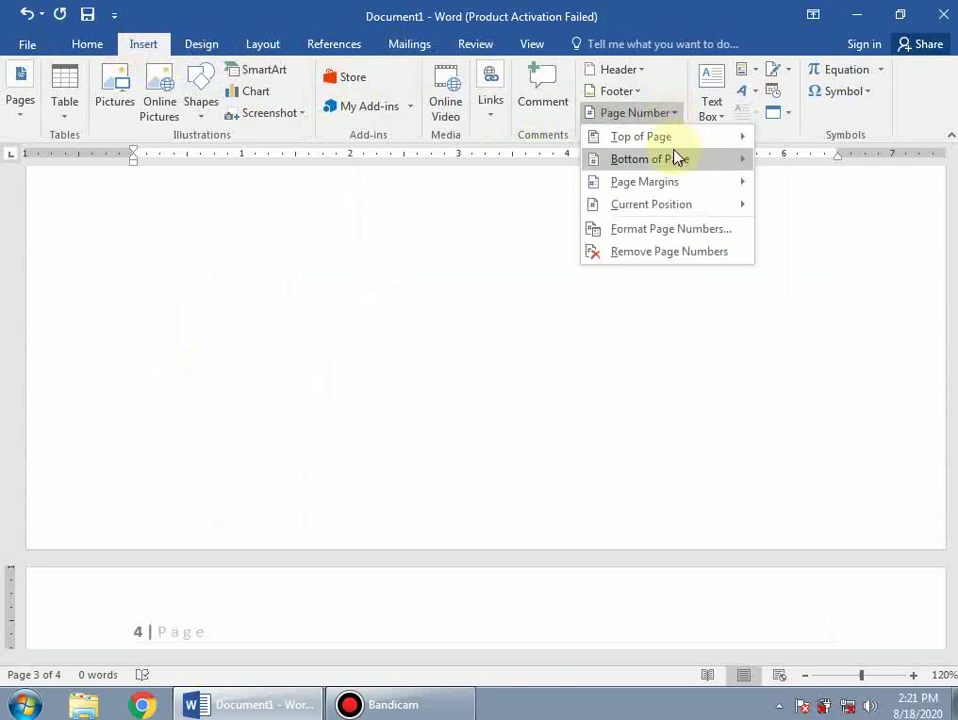
{"action": "mouse_move", "coordinate": [679, 162]}
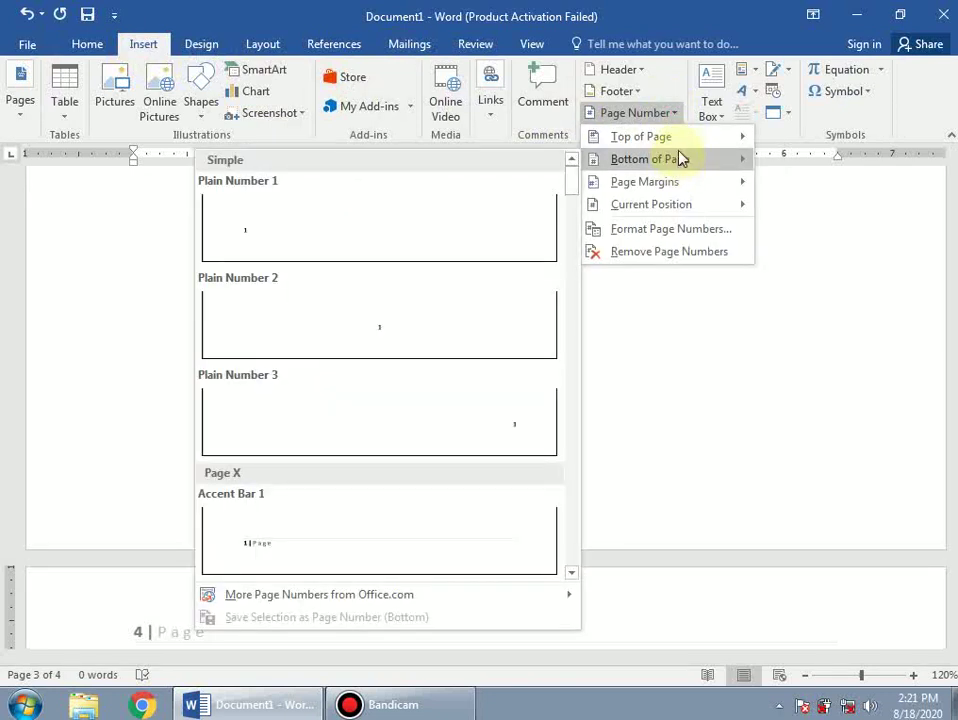
{"action": "left_click", "coordinate": [385, 332]}
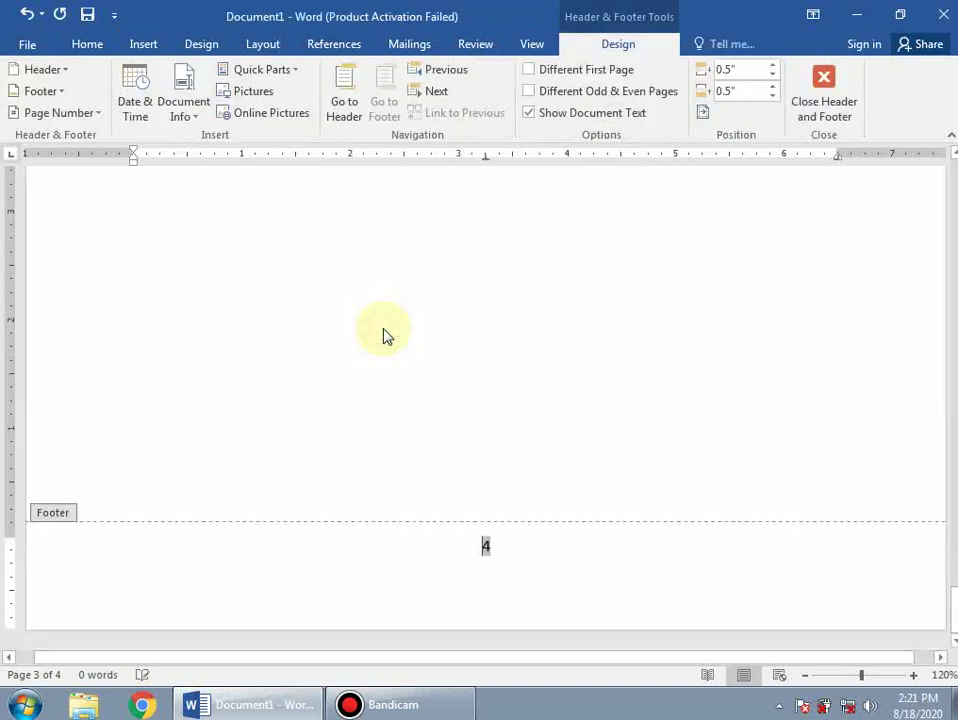
{"action": "key", "text": "Escape"}
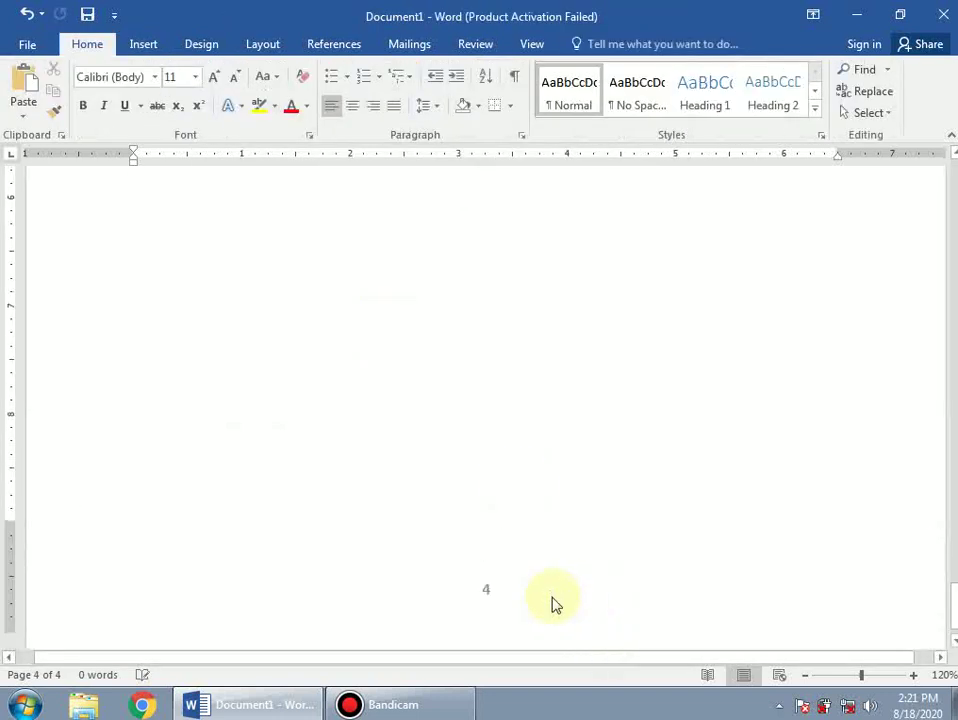
{"action": "scroll", "coordinate": [507, 535], "scroll_direction": "up", "scroll_amount": 15}
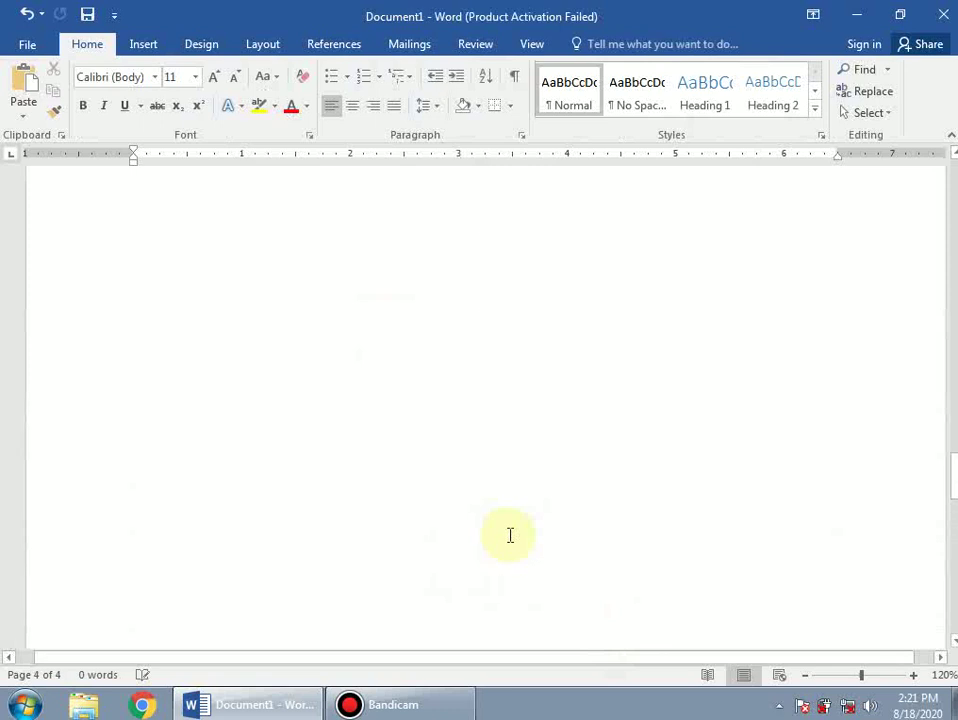
{"action": "scroll", "coordinate": [510, 537], "scroll_direction": "up", "scroll_amount": 10}
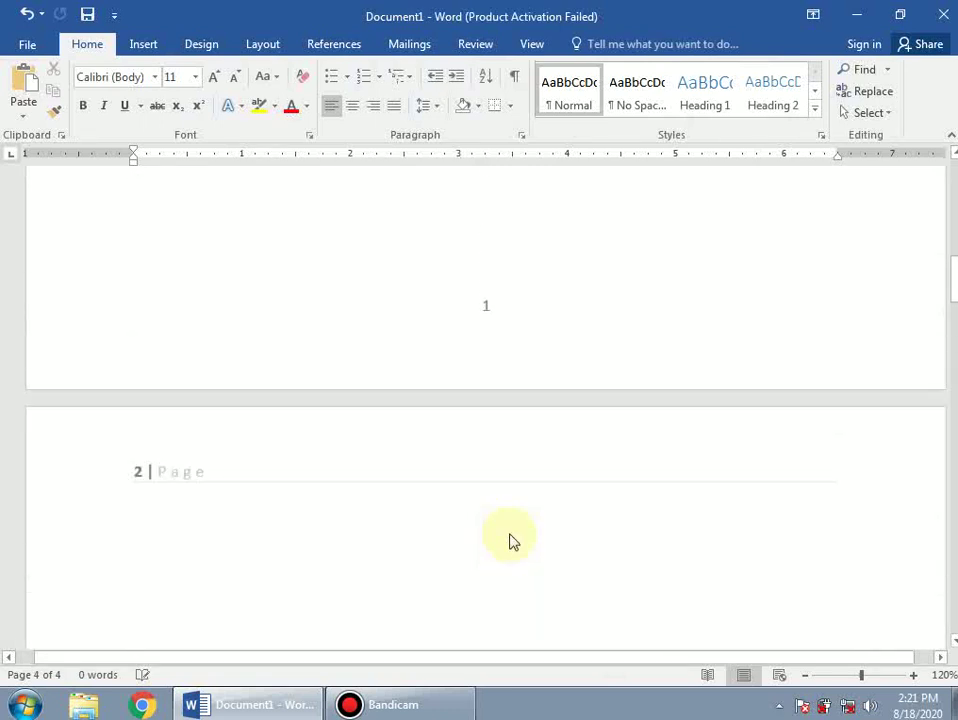
{"action": "left_click", "coordinate": [145, 46]}
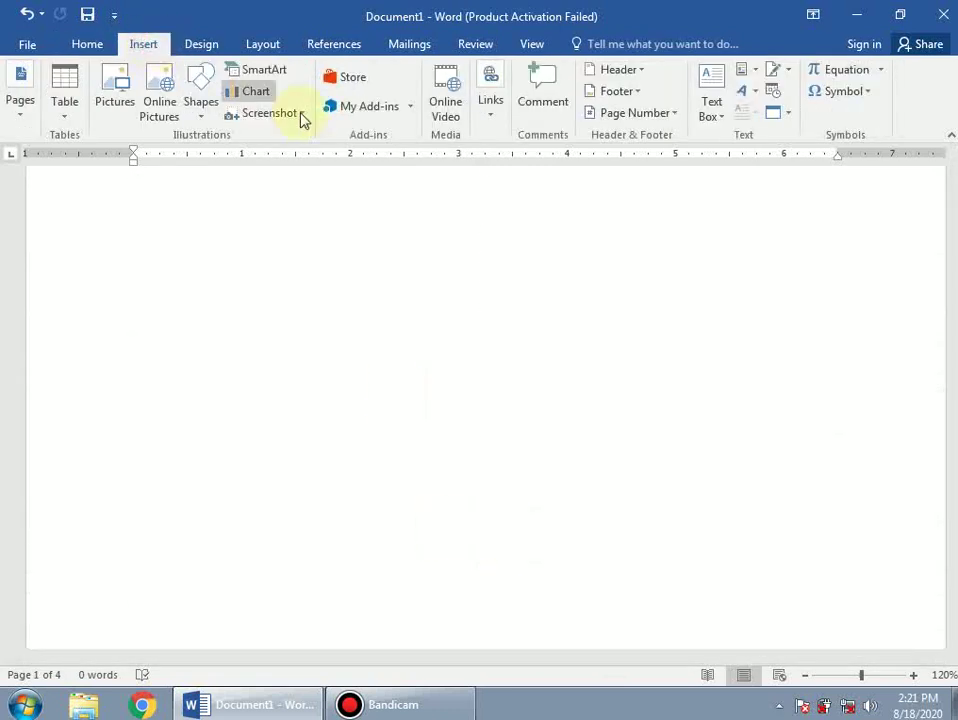
- Remove the Accent Bar and Plain Number 2 page numbers, then place the cursor at the document's end
{"action": "left_click", "coordinate": [676, 113]}
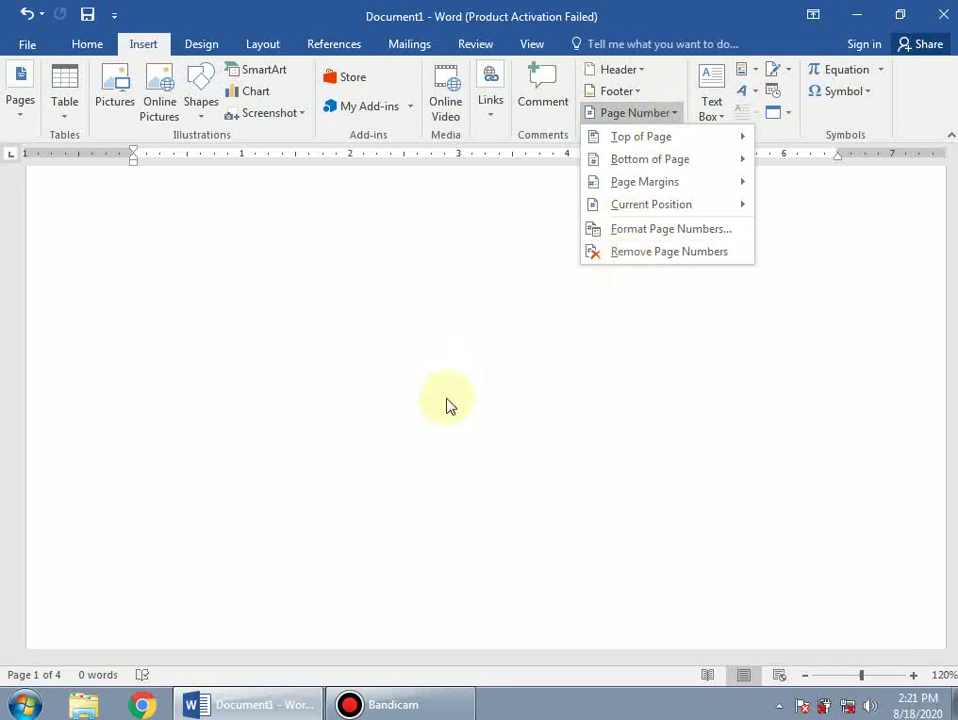
{"action": "left_click", "coordinate": [624, 252]}
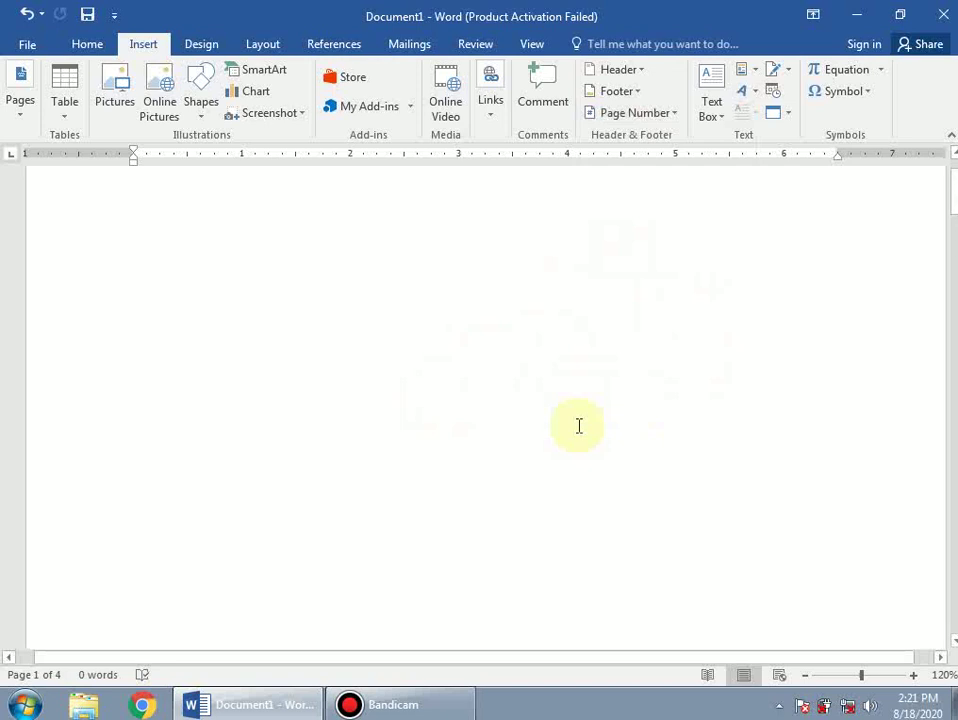
{"action": "scroll", "coordinate": [579, 426], "scroll_direction": "down", "scroll_amount": 6}
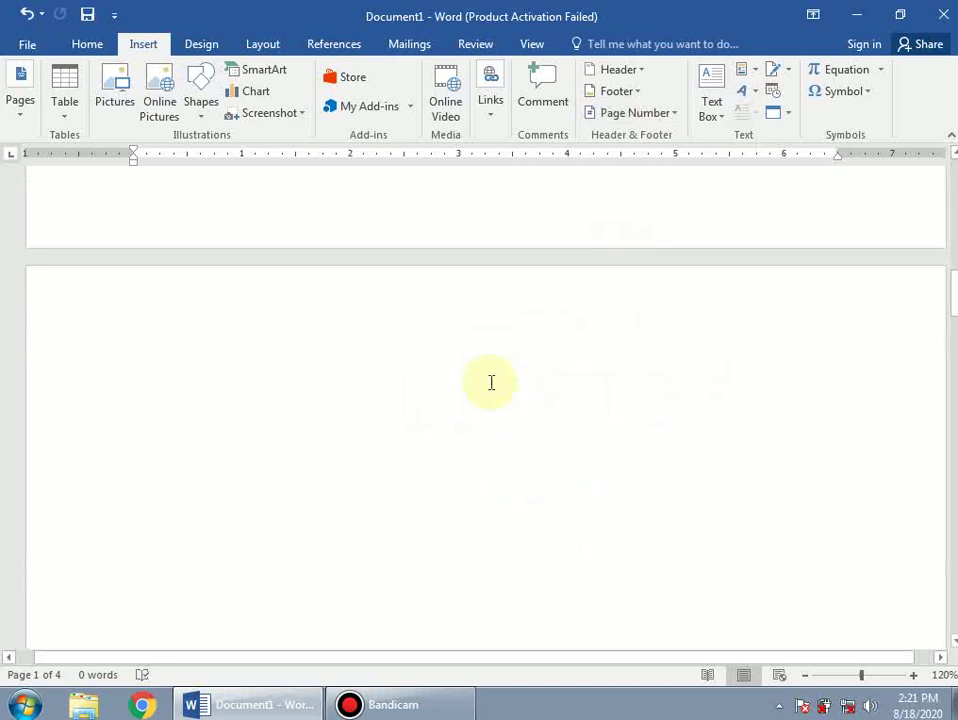
{"action": "scroll", "coordinate": [493, 410], "scroll_direction": "down", "scroll_amount": 5}
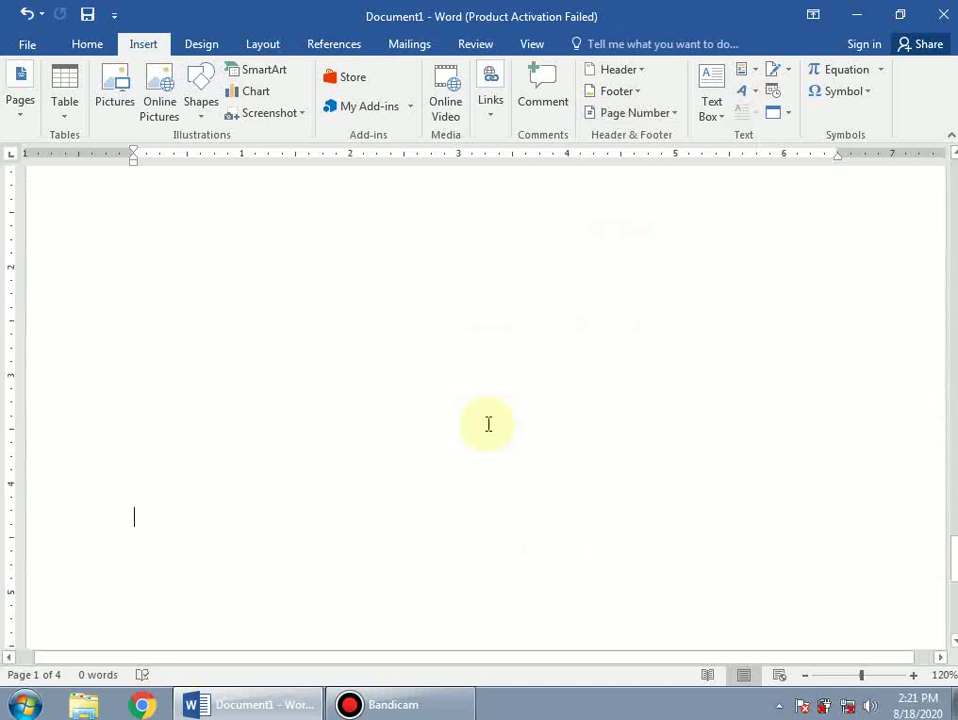
{"action": "left_click", "coordinate": [488, 423]}
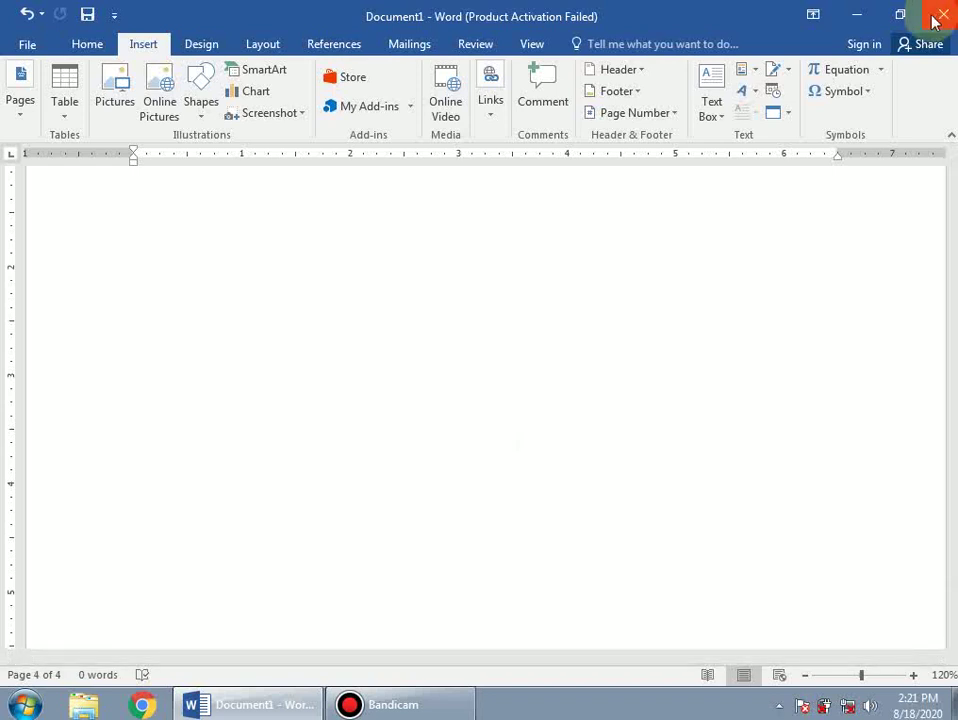
- Minimize Word, open image 2 from the desktop folder 'w' in Photo Viewer, and start a slide show
{"action": "left_click", "coordinate": [862, 18]}
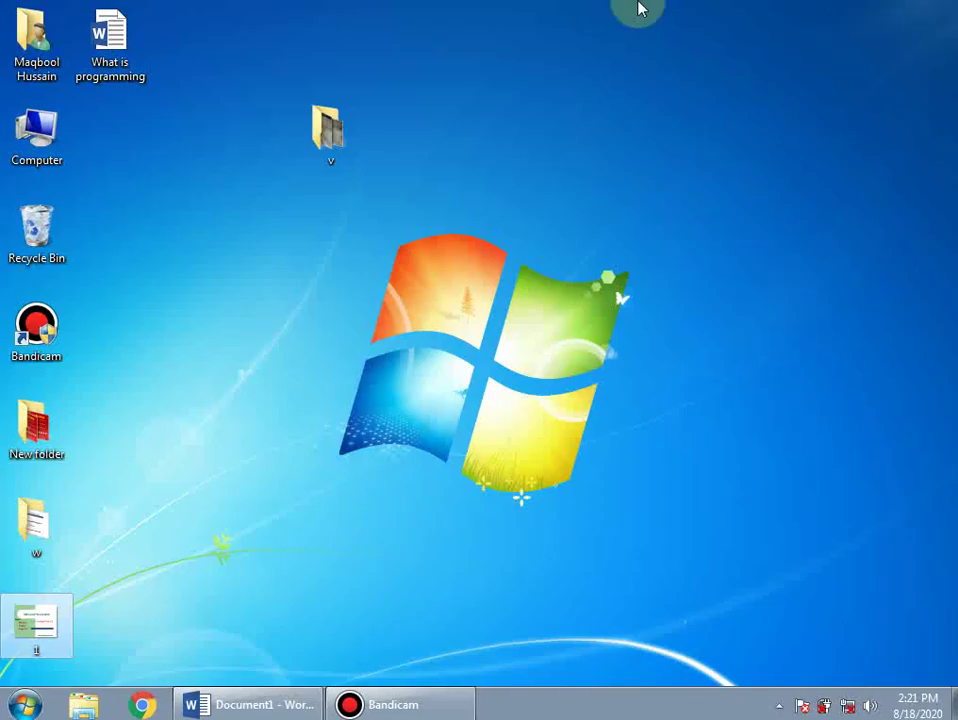
{"action": "double_click", "coordinate": [40, 525]}
{"action": "left_click", "coordinate": [364, 253]}
{"action": "double_click", "coordinate": [364, 253]}
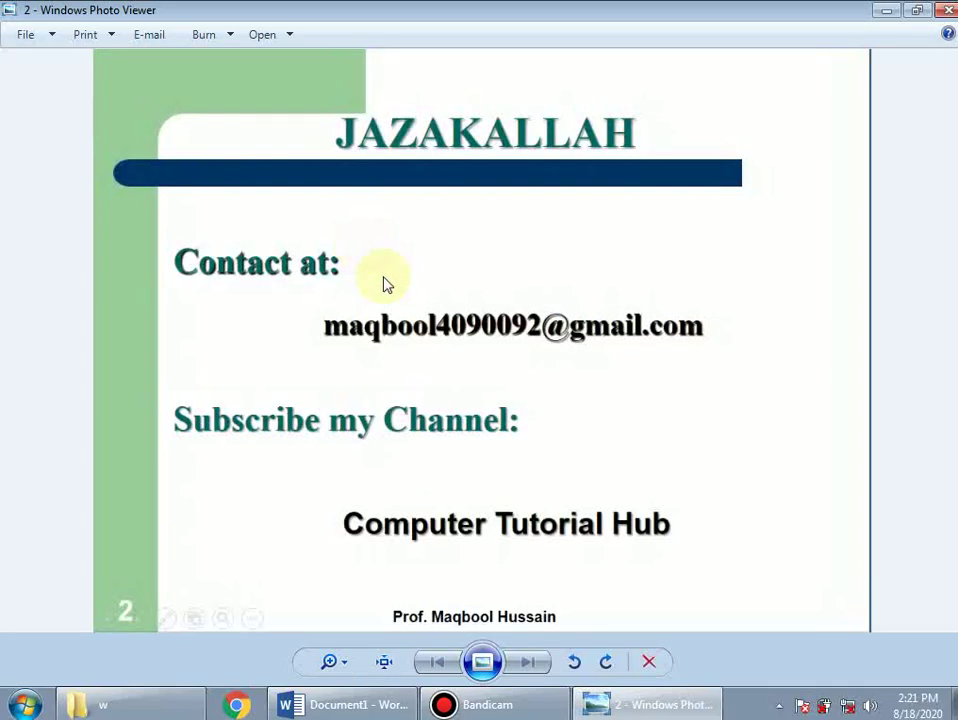
{"action": "left_click", "coordinate": [482, 663]}
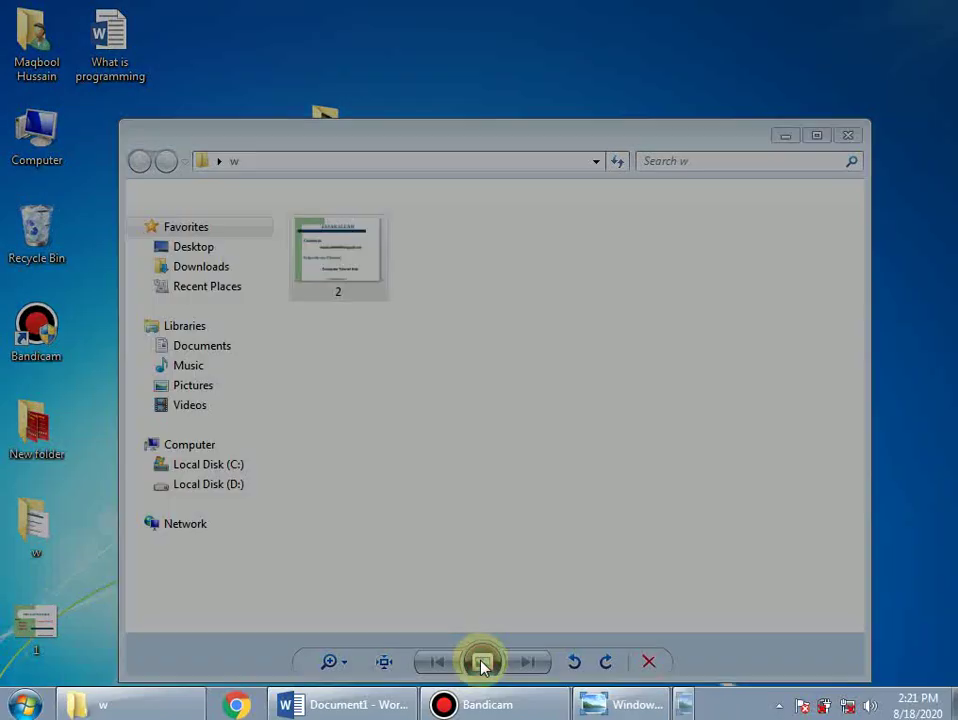